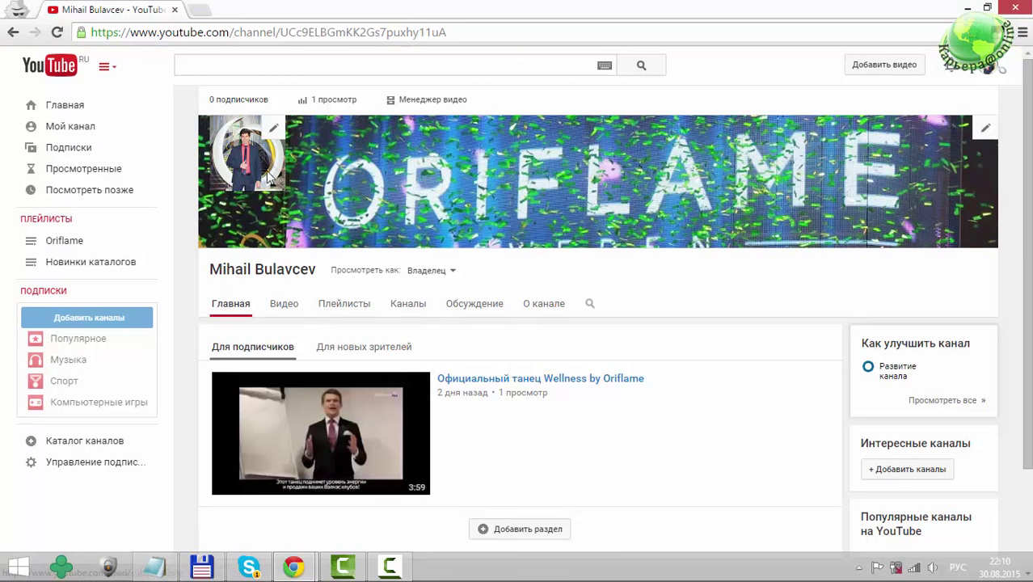
Go from the Video Manager to КАНАЛ > Статус и функции in Creator Studio
{"action": "left_click", "coordinate": [422, 104]}
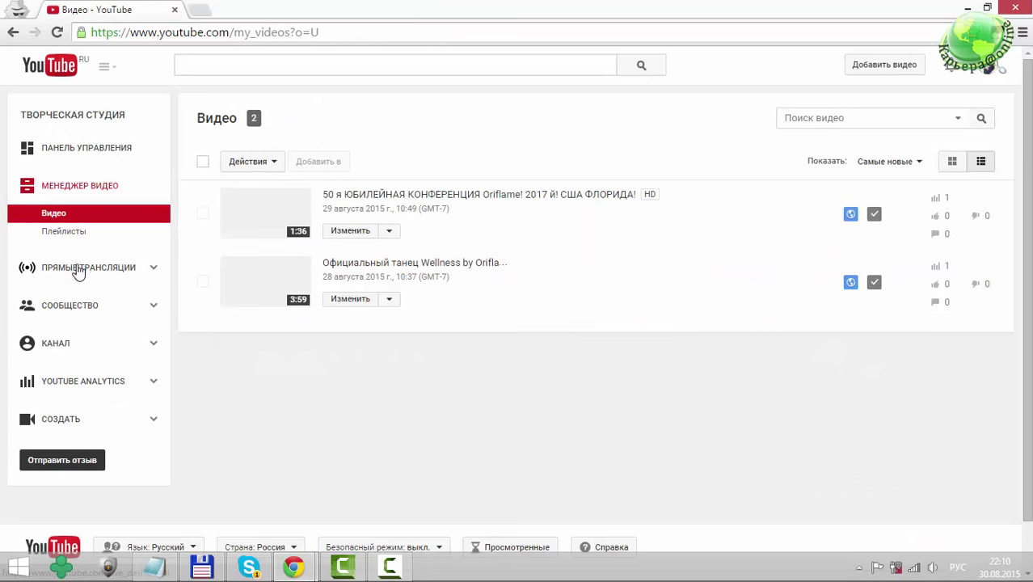
{"action": "left_click", "coordinate": [50, 346]}
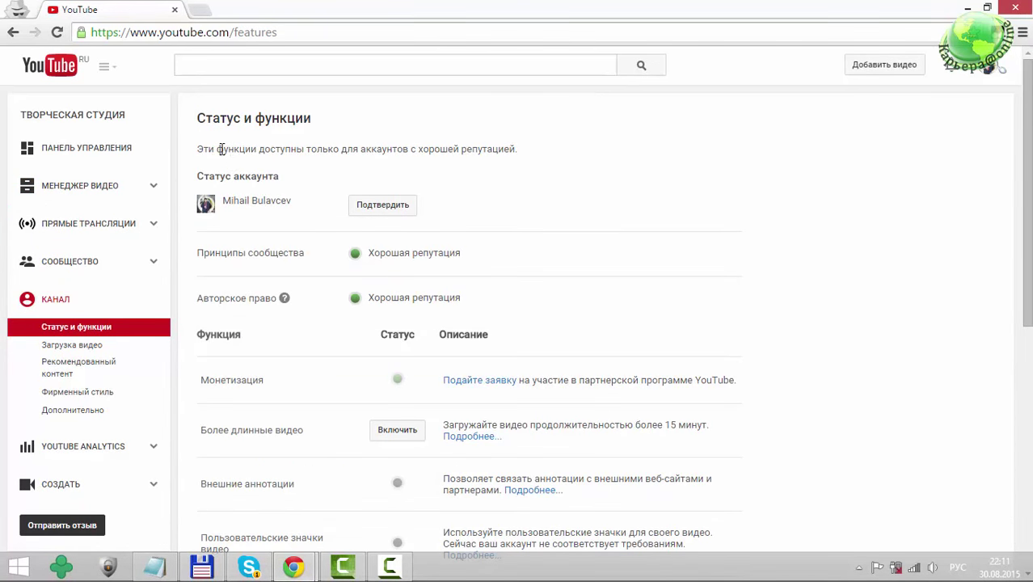
Start account verification and request an SMS code to the entered phone number
{"action": "left_click", "coordinate": [393, 216]}
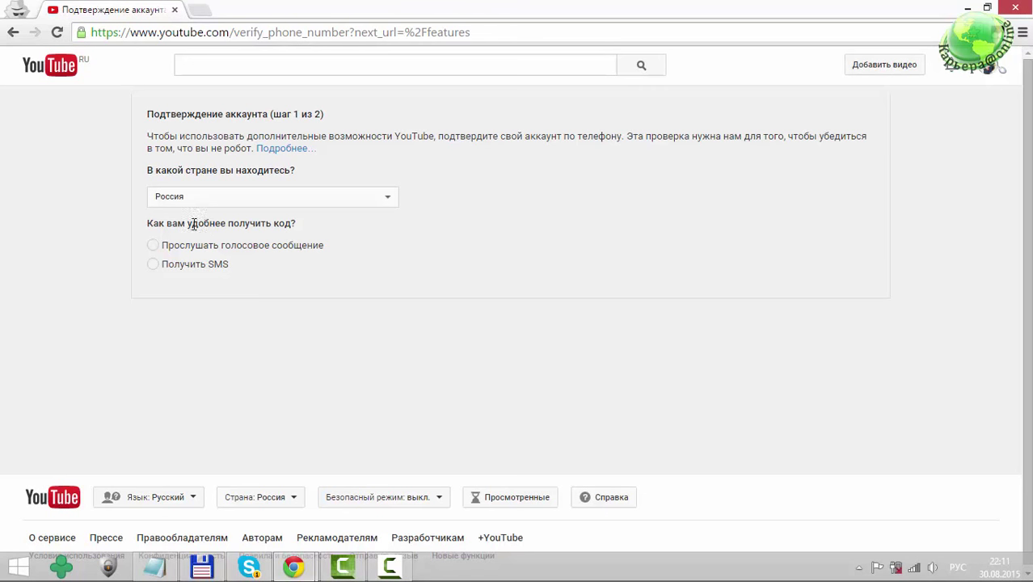
{"action": "left_click", "coordinate": [152, 266]}
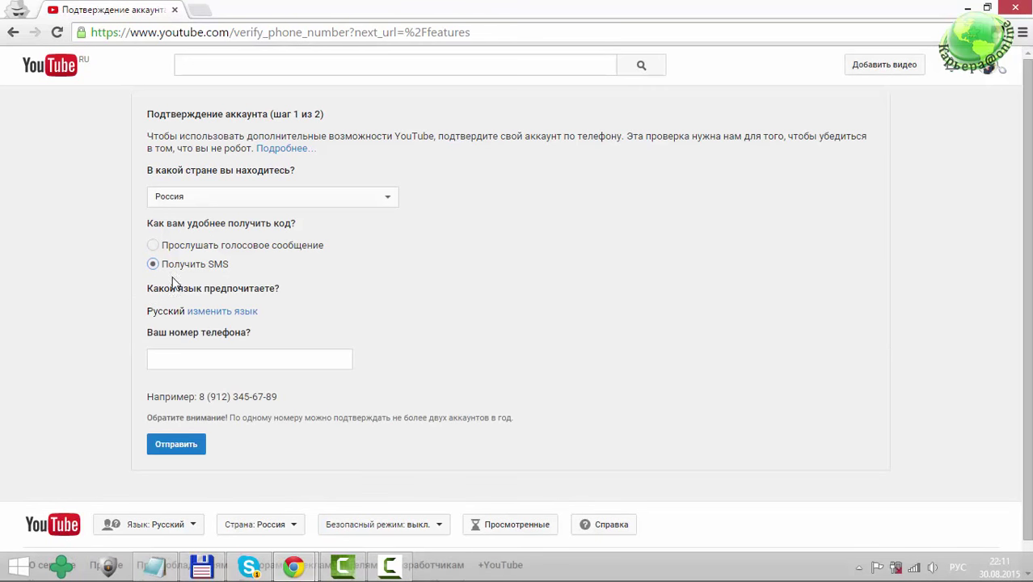
{"action": "left_click", "coordinate": [193, 361]}
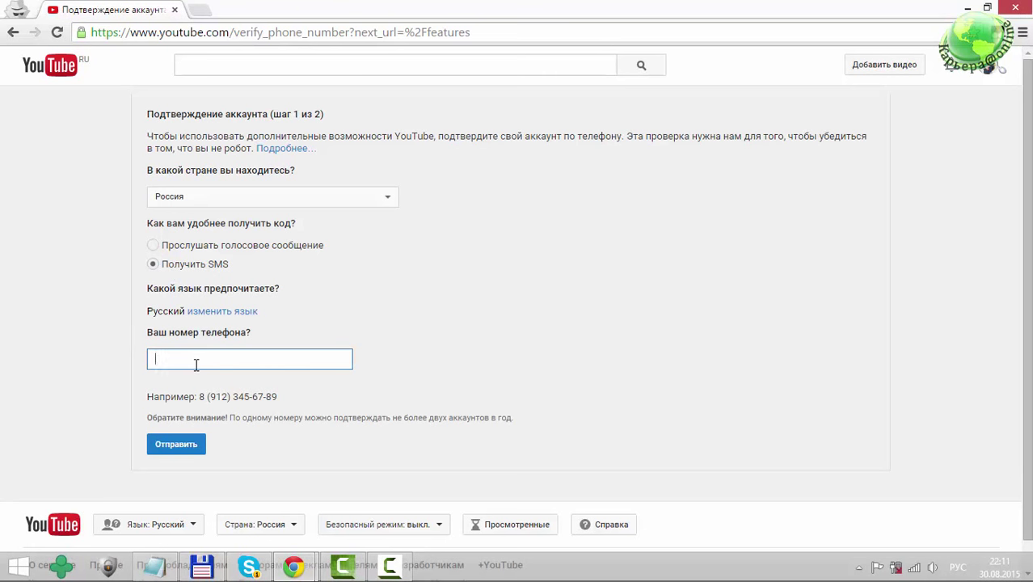
{"action": "left_click", "coordinate": [183, 449]}
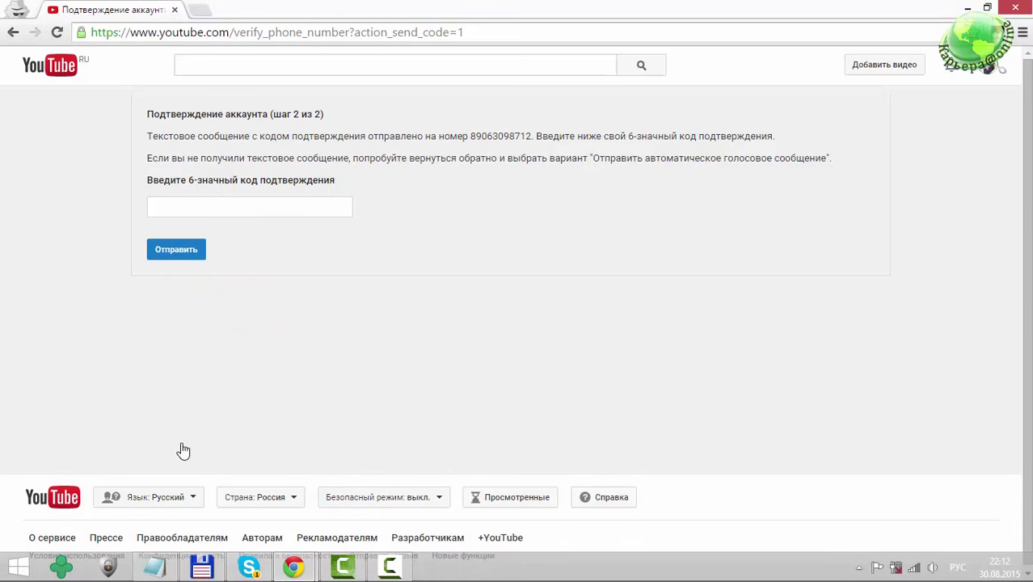
Enter the 6-digit SMS verification code and submit it
{"action": "left_click", "coordinate": [218, 212]}
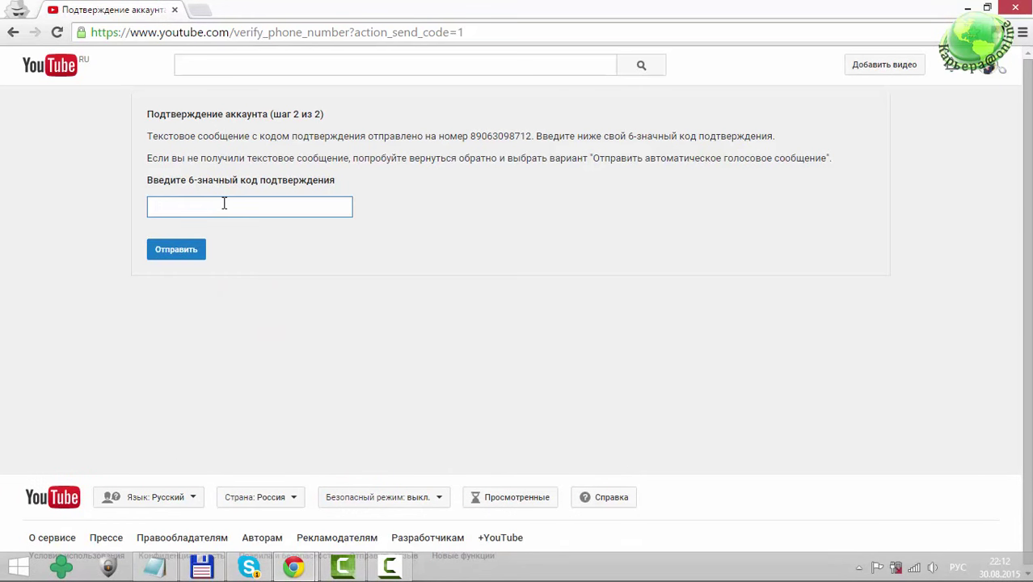
{"action": "key", "text": "Return"}
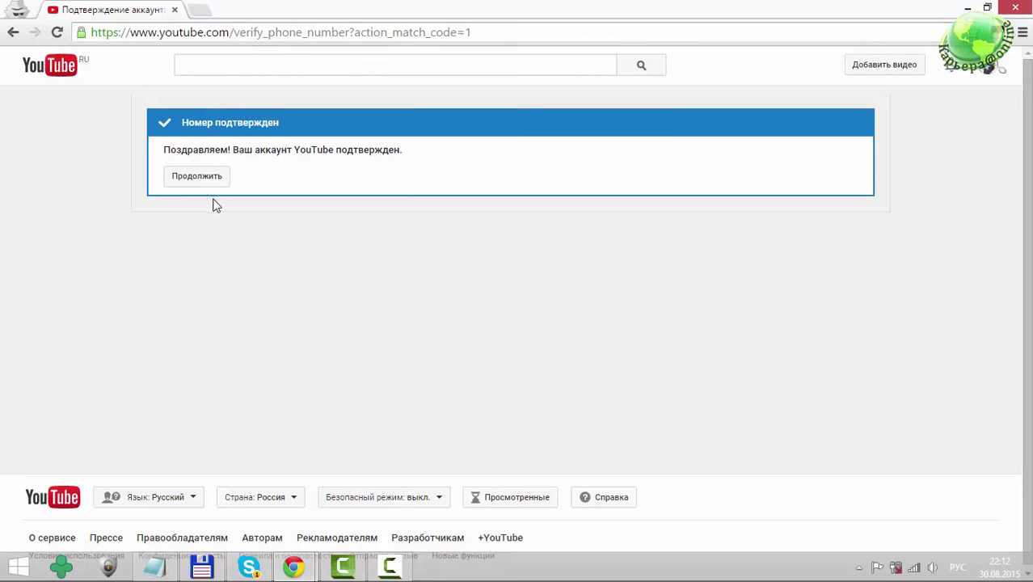
Continue back to Статус и функции and review the enabled Более длинные видео feature
{"action": "left_click", "coordinate": [203, 178]}
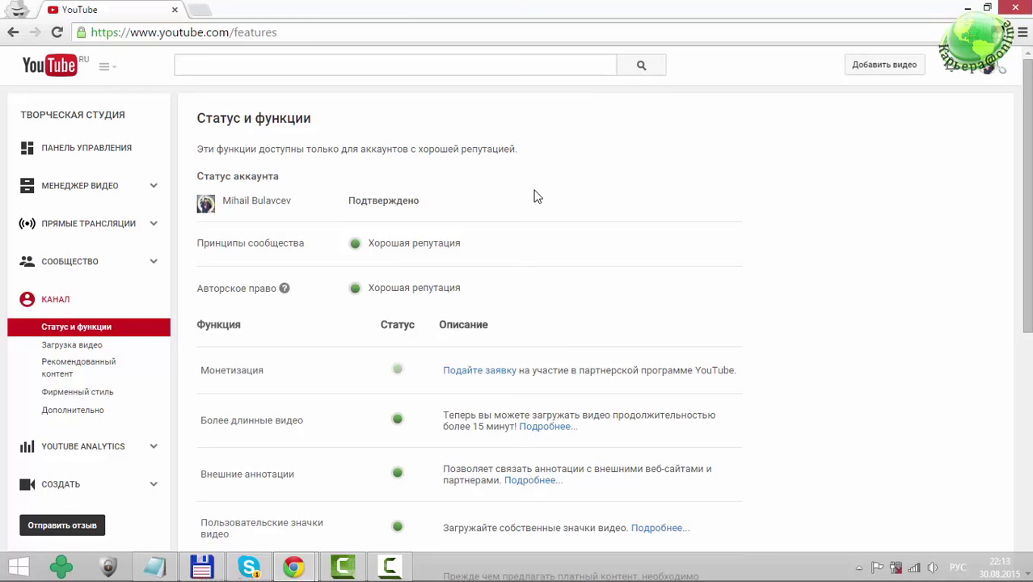
{"action": "scroll", "coordinate": [534, 196], "scroll_direction": "down", "scroll_amount": 3}
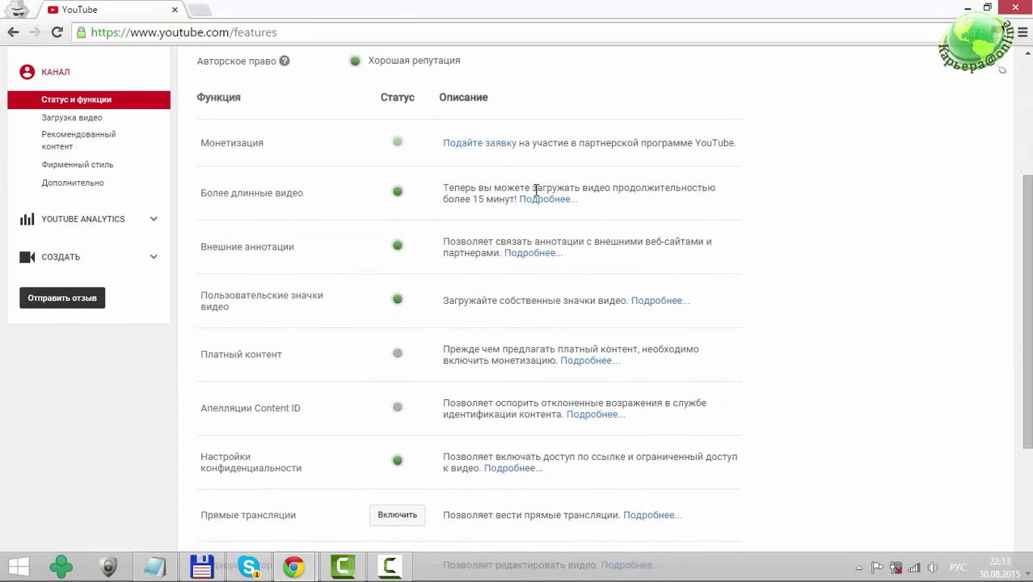
{"action": "scroll", "coordinate": [534, 194], "scroll_direction": "down", "scroll_amount": 1}
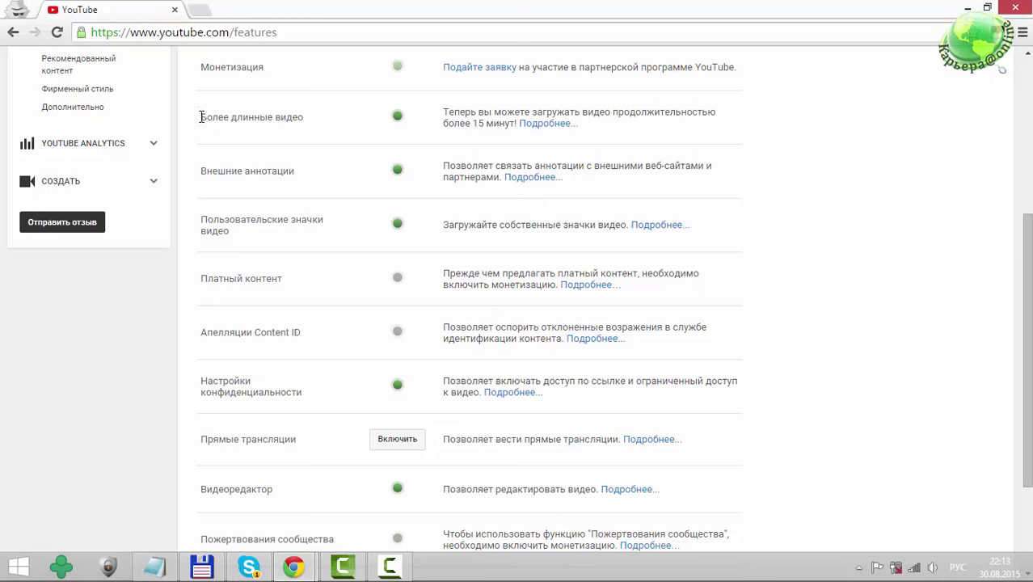
{"action": "left_click_drag", "start_coordinate": [200, 117], "coordinate": [314, 127]}
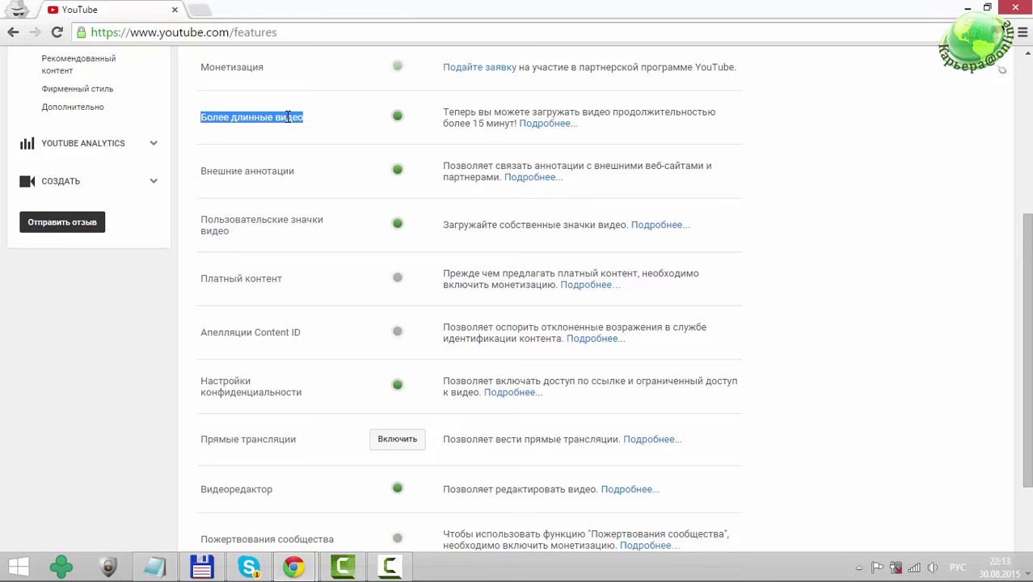
{"action": "scroll", "coordinate": [284, 122], "scroll_direction": "up", "scroll_amount": 1}
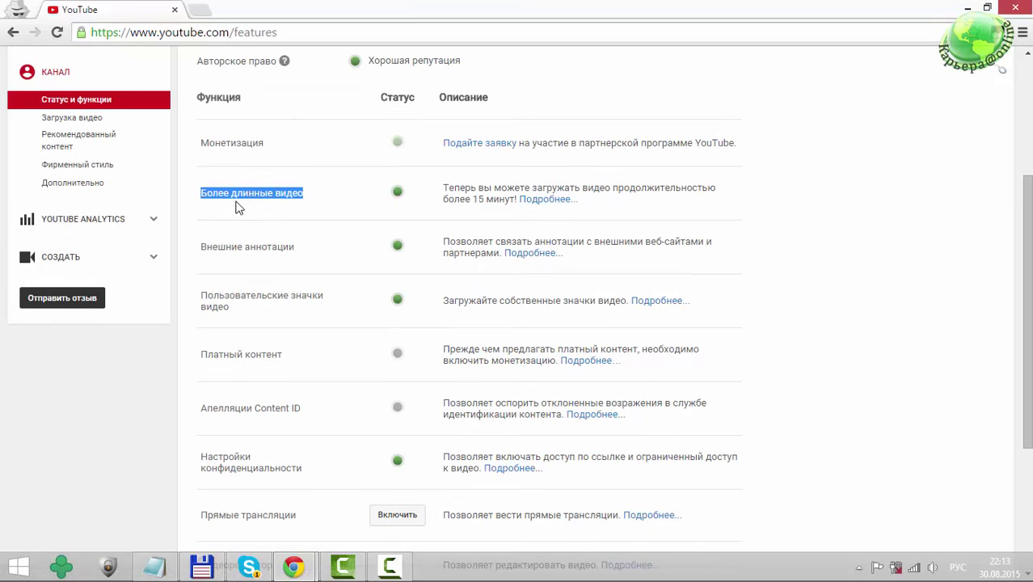
{"action": "scroll", "coordinate": [245, 209], "scroll_direction": "up", "scroll_amount": 1}
{"action": "scroll", "coordinate": [245, 209], "scroll_direction": "up", "scroll_amount": 2}
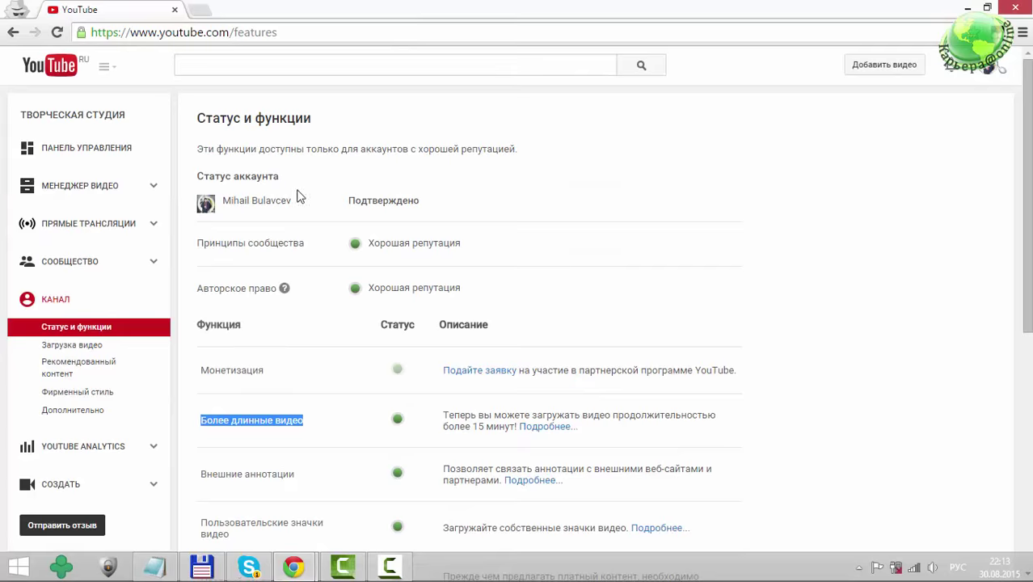
{"action": "left_click", "coordinate": [243, 432]}
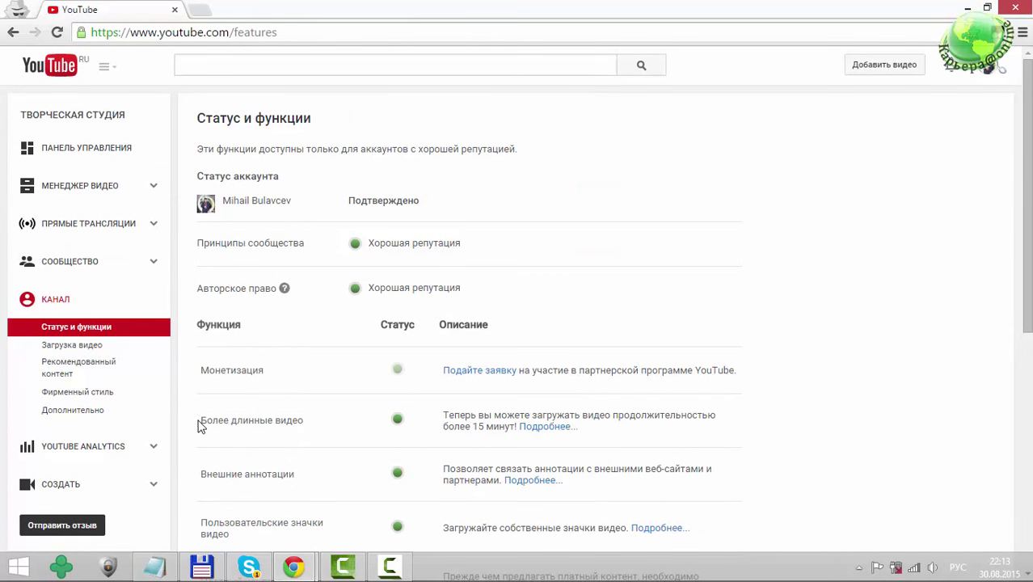
{"action": "left_click_drag", "start_coordinate": [202, 427], "coordinate": [305, 424]}
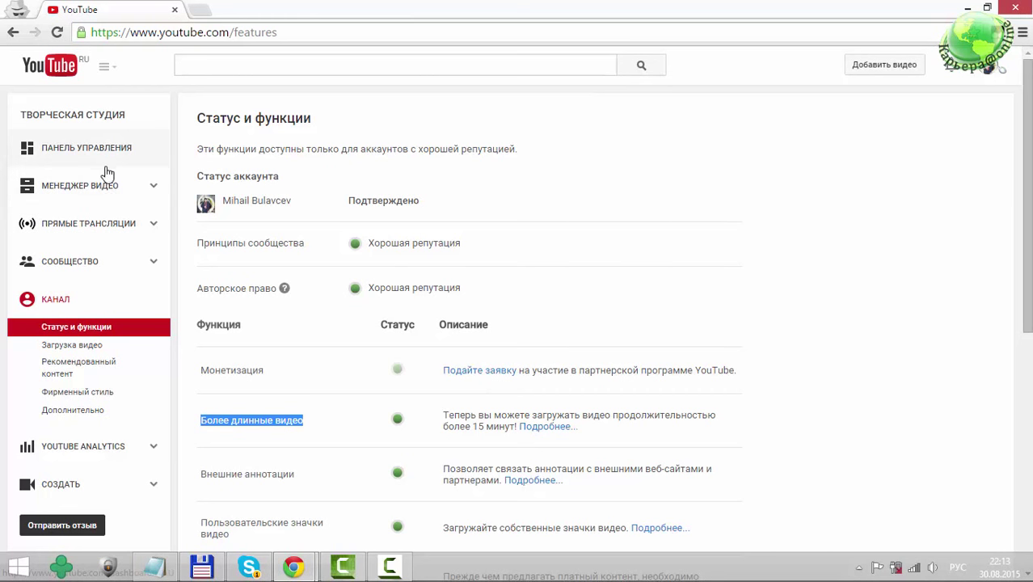
Go to Мой канал and choose Изменить ссылки from the banner pencil menu
{"action": "left_click", "coordinate": [105, 69]}
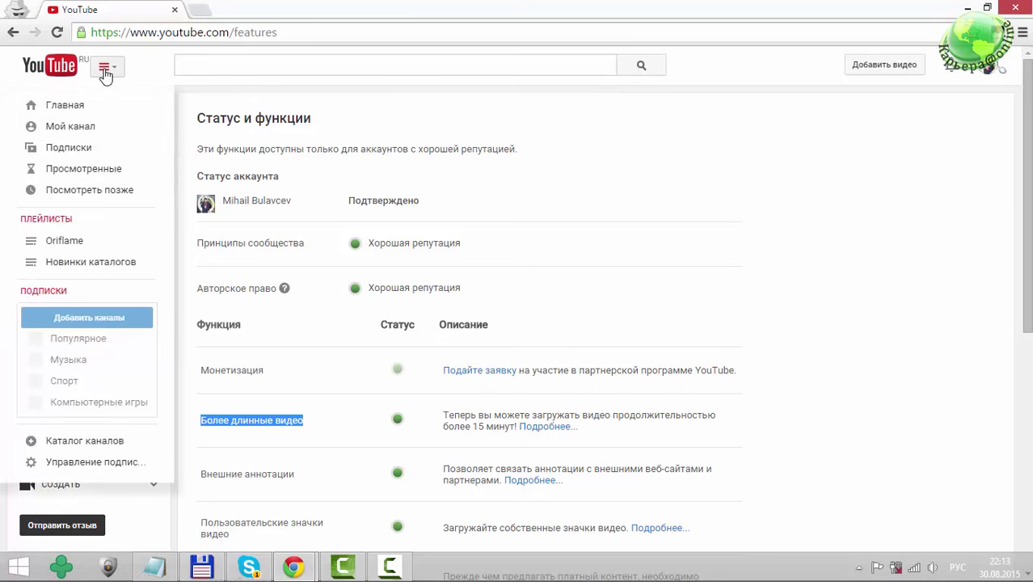
{"action": "left_click", "coordinate": [76, 131]}
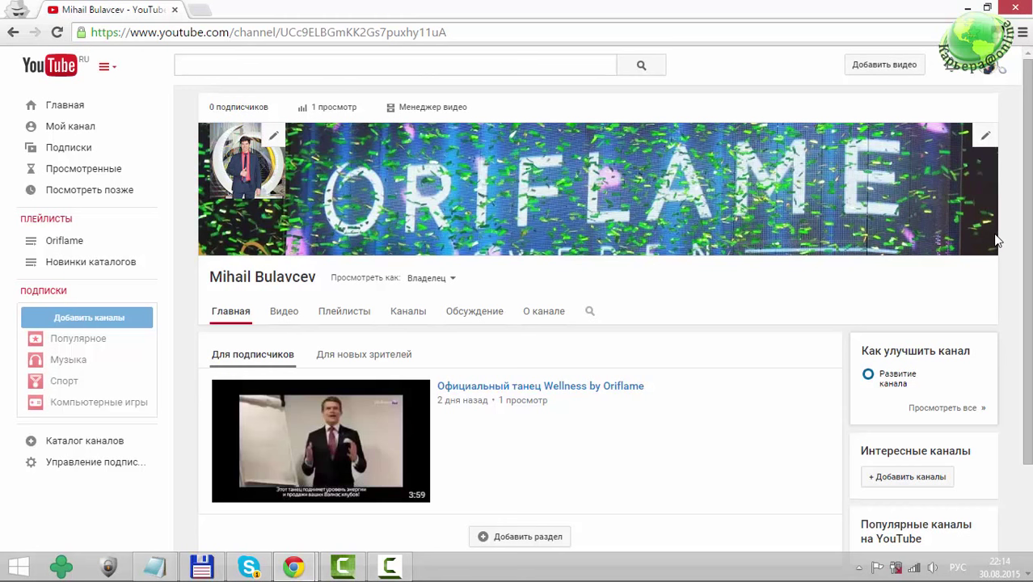
{"action": "left_click", "coordinate": [984, 139]}
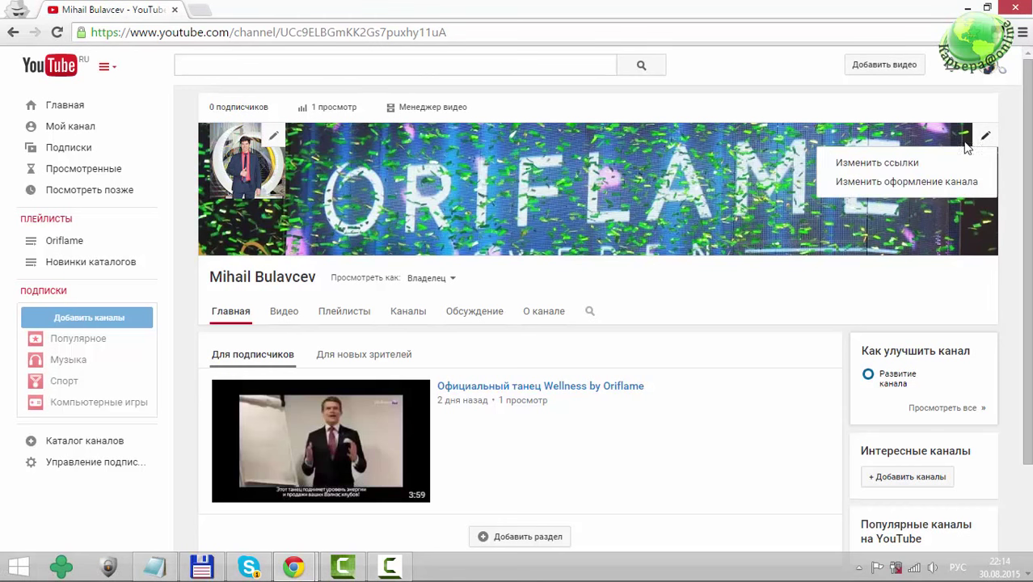
{"action": "left_click", "coordinate": [892, 166]}
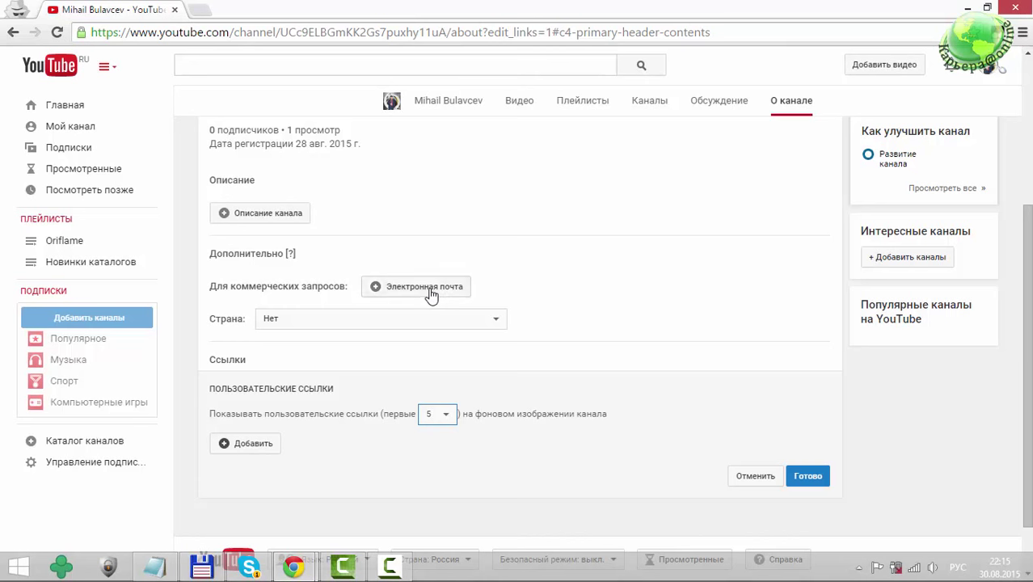
Enter and save the channel's business contact email address
{"action": "left_click", "coordinate": [435, 295]}
{"action": "scroll", "coordinate": [430, 294], "scroll_direction": "down", "scroll_amount": 1}
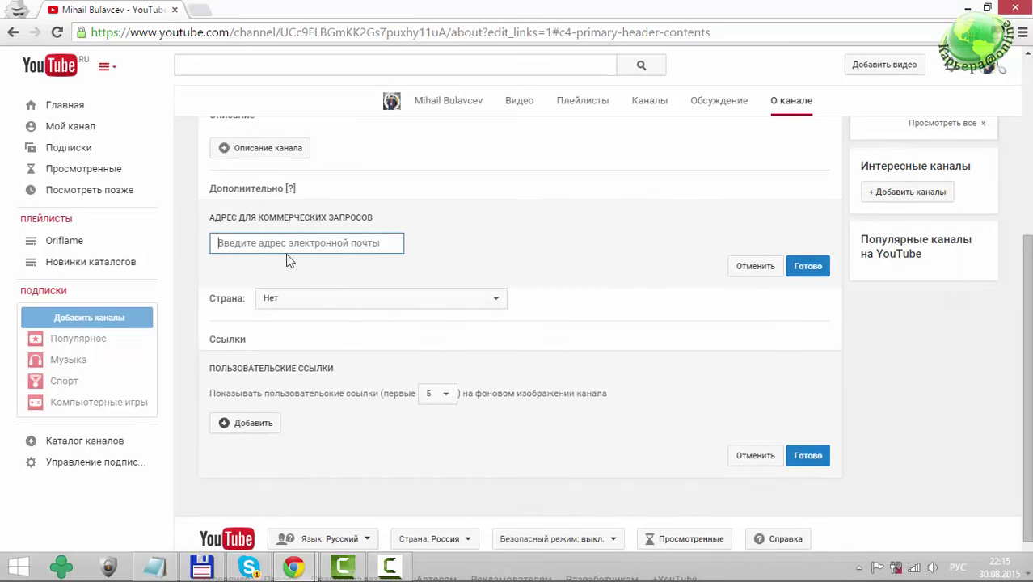
{"action": "type", "text": "иг"}
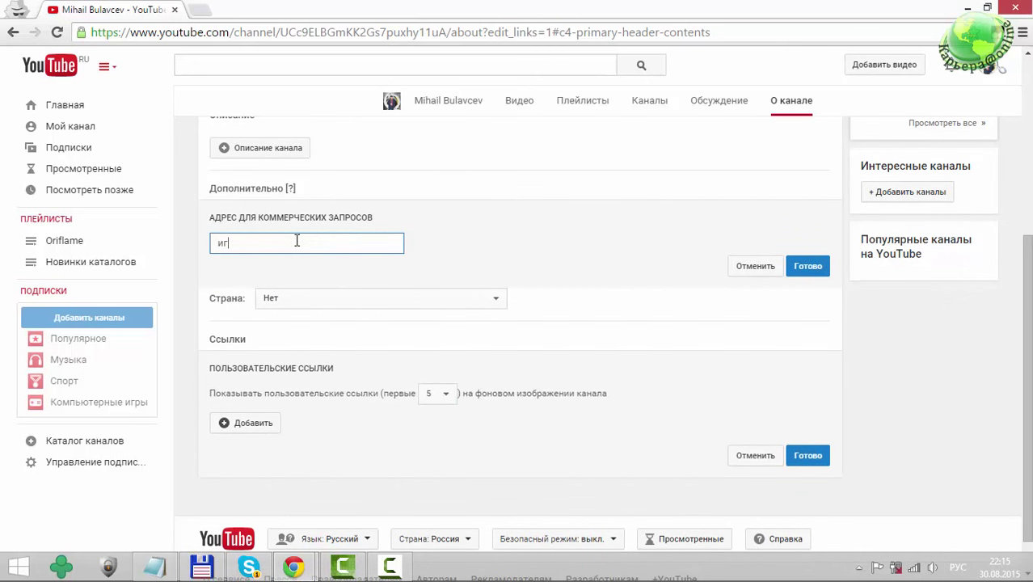
{"action": "key", "text": "BackSpace"}
{"action": "key", "text": "alt+shift"}
{"action": "left_click", "coordinate": [807, 267]}
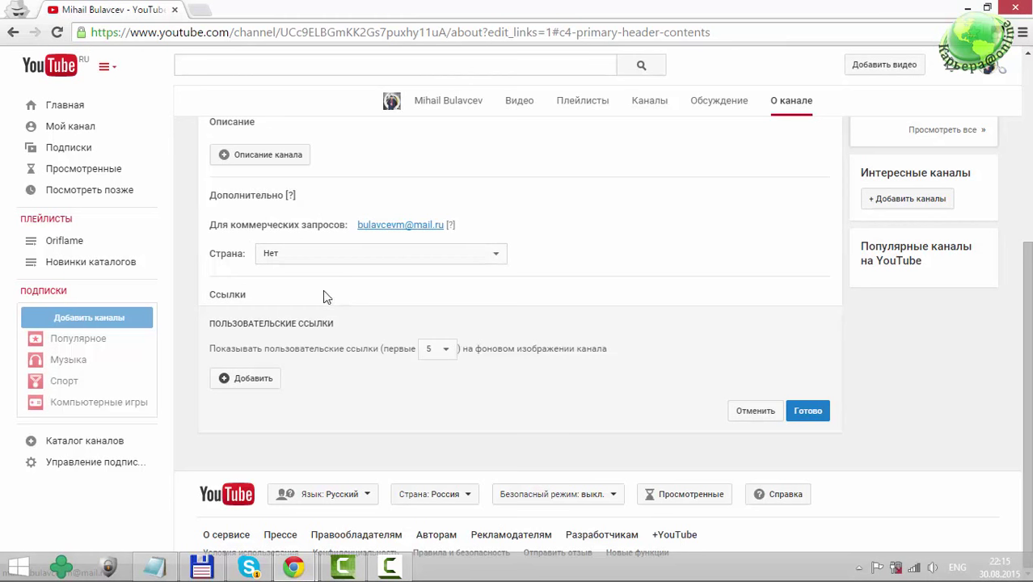
Choose Россия in the Страна dropdown
{"action": "left_click", "coordinate": [354, 254]}
{"action": "scroll", "coordinate": [482, 407], "scroll_direction": "down", "scroll_amount": 20}
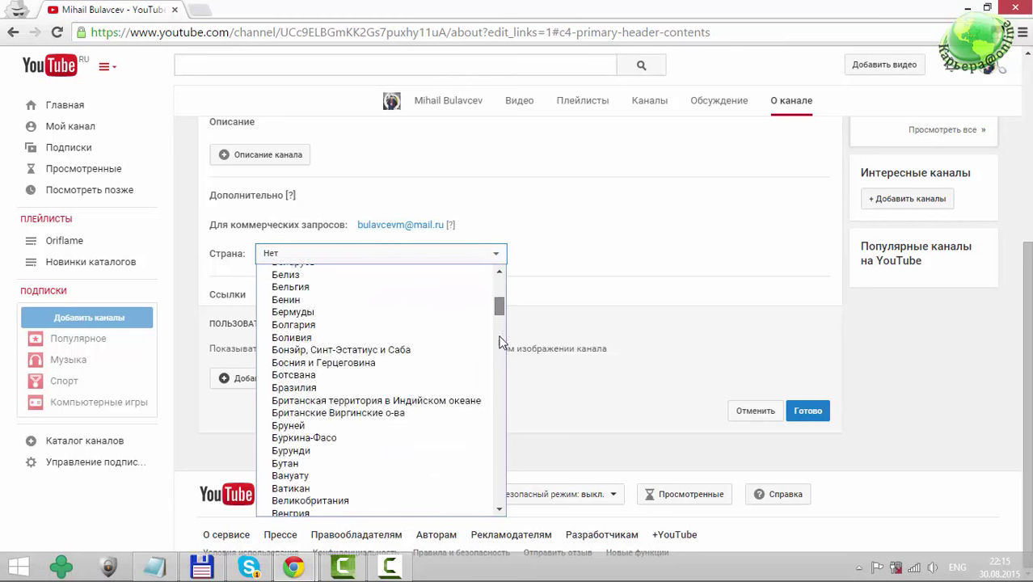
{"action": "scroll", "coordinate": [481, 401], "scroll_direction": "down", "scroll_amount": 18}
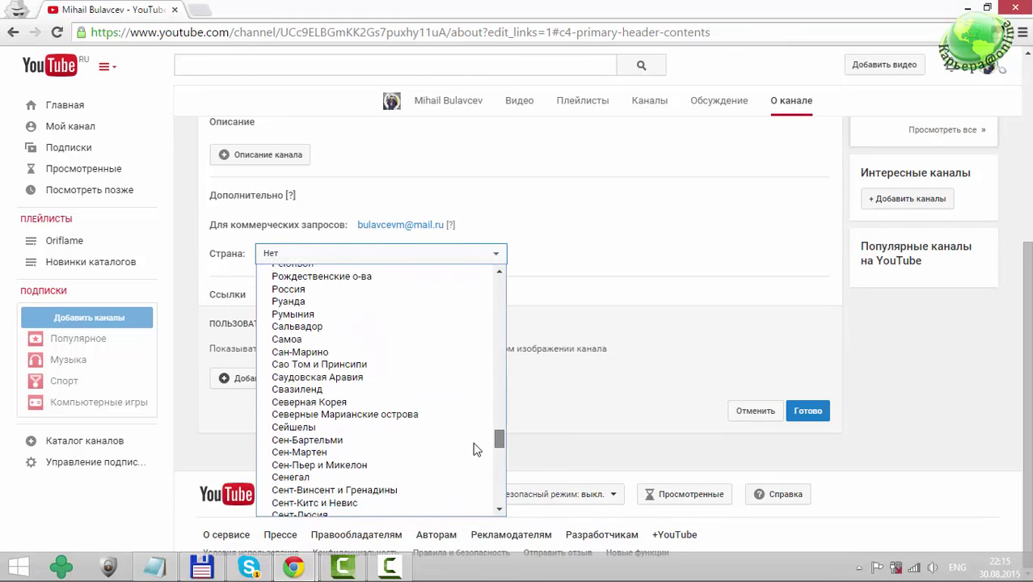
{"action": "left_click", "coordinate": [319, 299]}
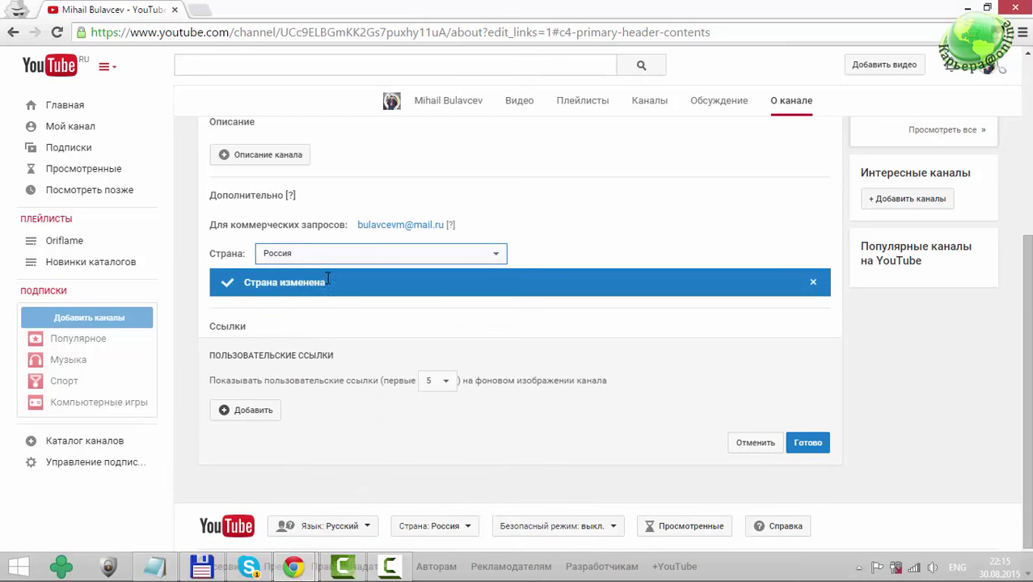
{"action": "scroll", "coordinate": [377, 302], "scroll_direction": "down", "scroll_amount": 1}
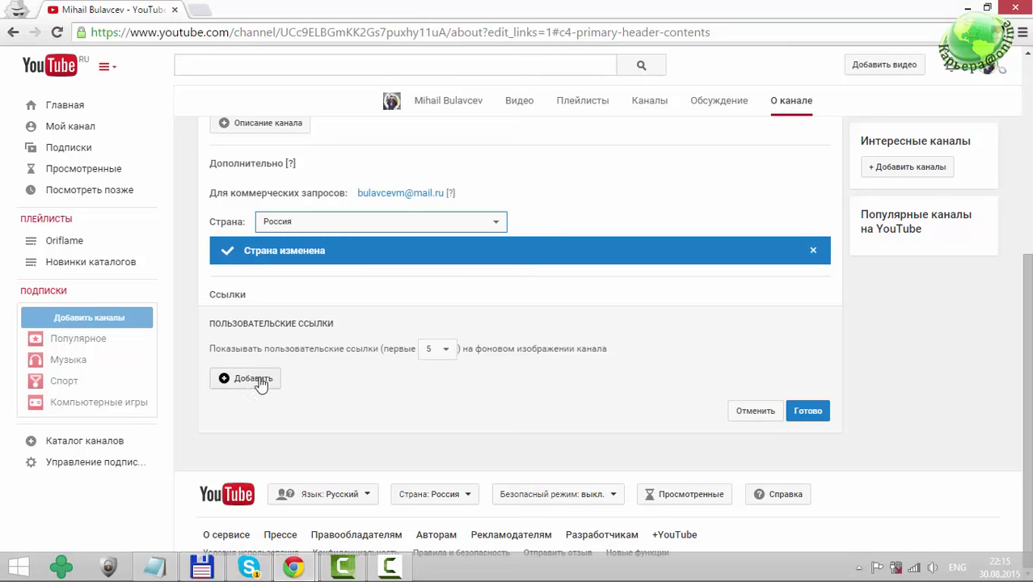
Add a blank custom link row under Пользовательские ссылки and focus its name field
{"action": "left_click", "coordinate": [235, 386]}
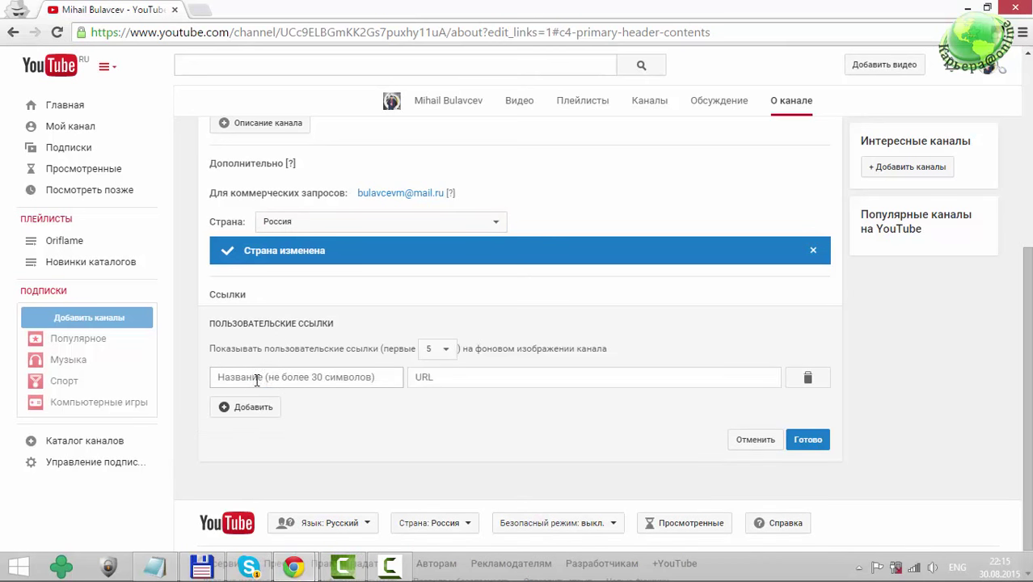
{"action": "left_click", "coordinate": [257, 376]}
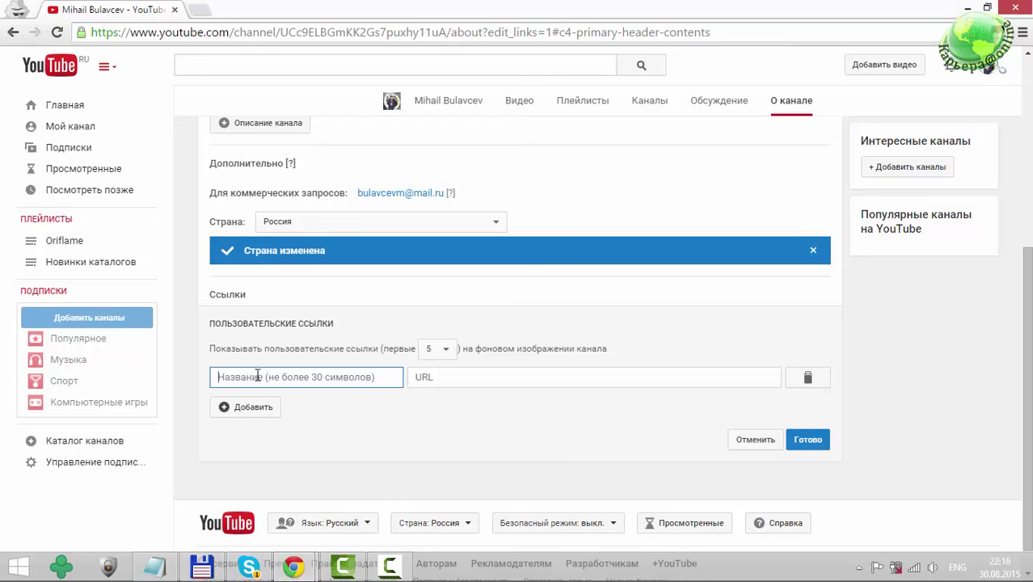
Autocomplete tvoiya-vakansiya.blogspot.ru in a new tab and copy the address
{"action": "left_click", "coordinate": [199, 10]}
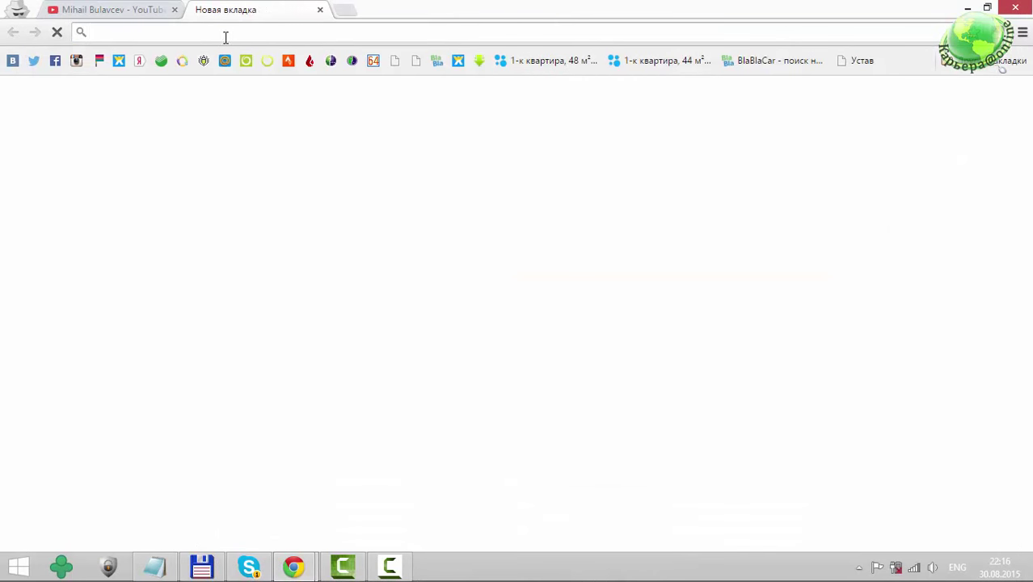
{"action": "key", "text": "alt+shift"}
{"action": "type", "text": "ем"}
{"action": "key", "text": "alt+shift"}
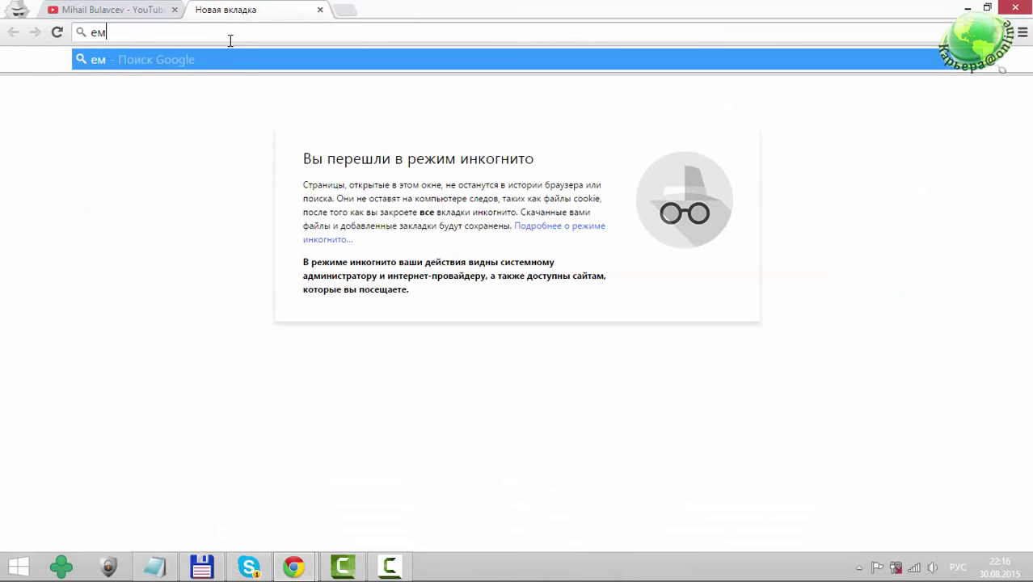
{"action": "key", "text": "BackSpace"}
{"action": "key", "text": "BackSpace"}
{"action": "type", "text": "tv"}
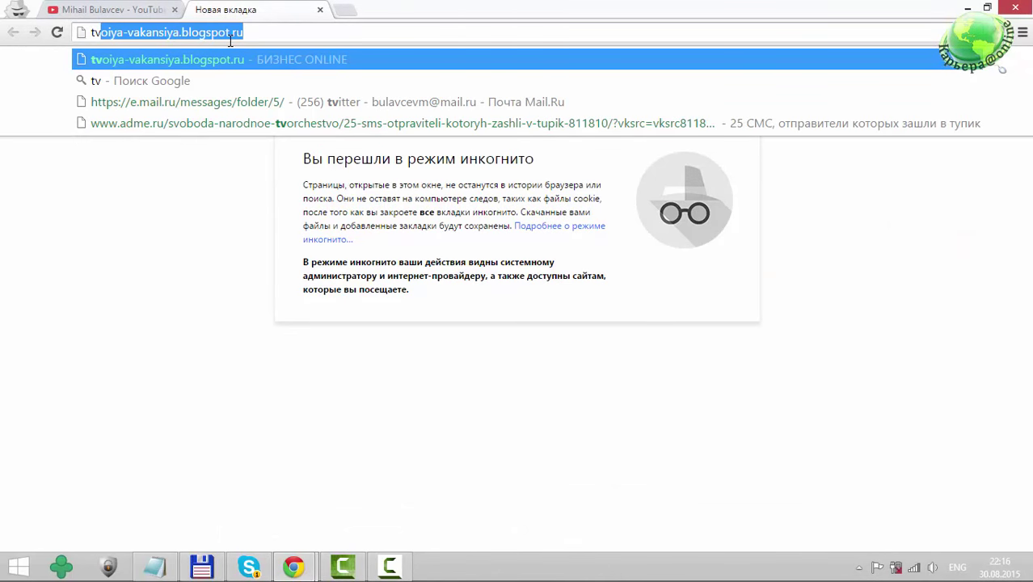
{"action": "key", "text": "ctrl+a"}
{"action": "key", "text": "ctrl+c"}
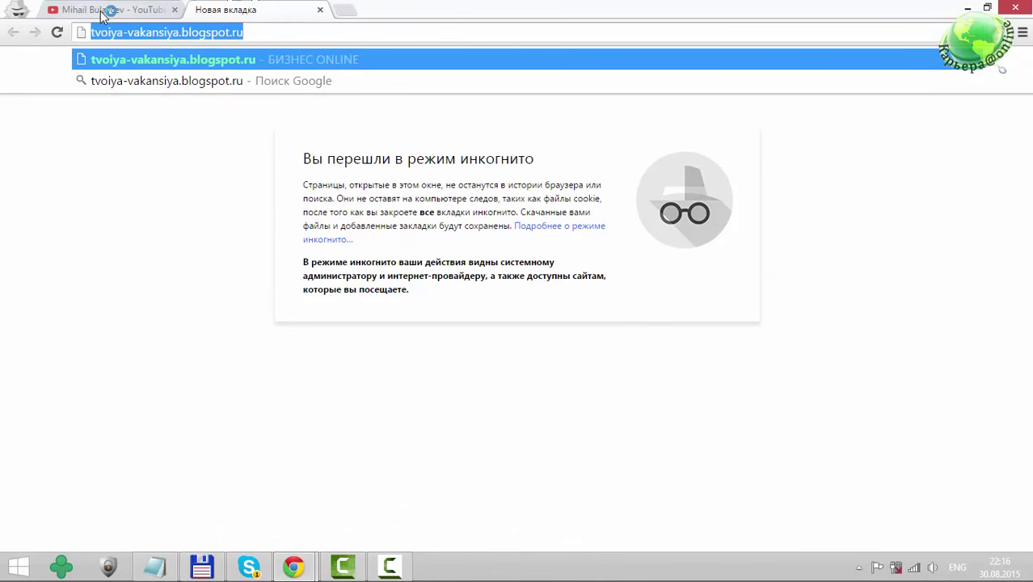
{"action": "left_click", "coordinate": [107, 9]}
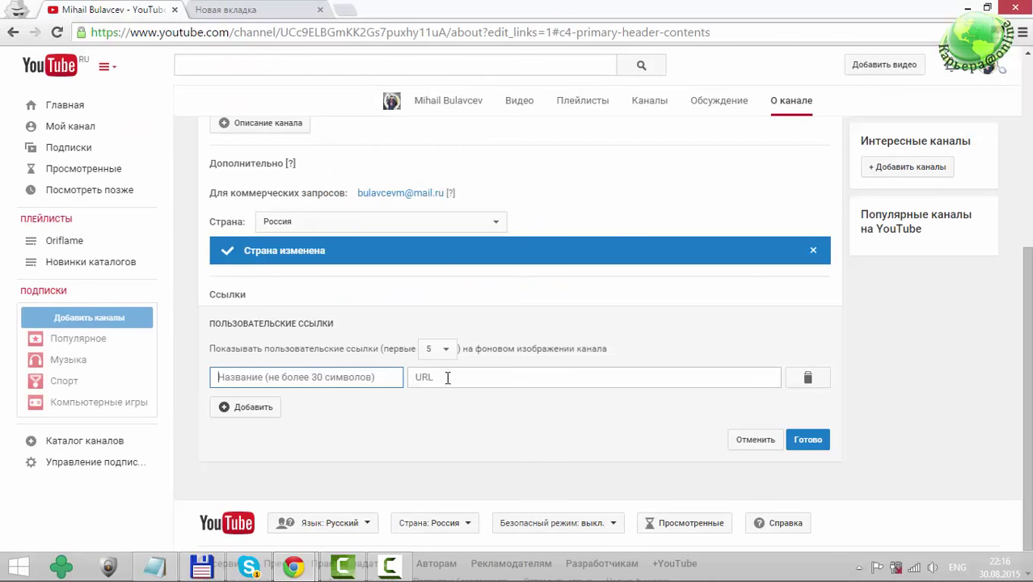
Name the first custom link 'Бизнес в интернете' and paste the blog URL
{"action": "type", "text": "<b"}
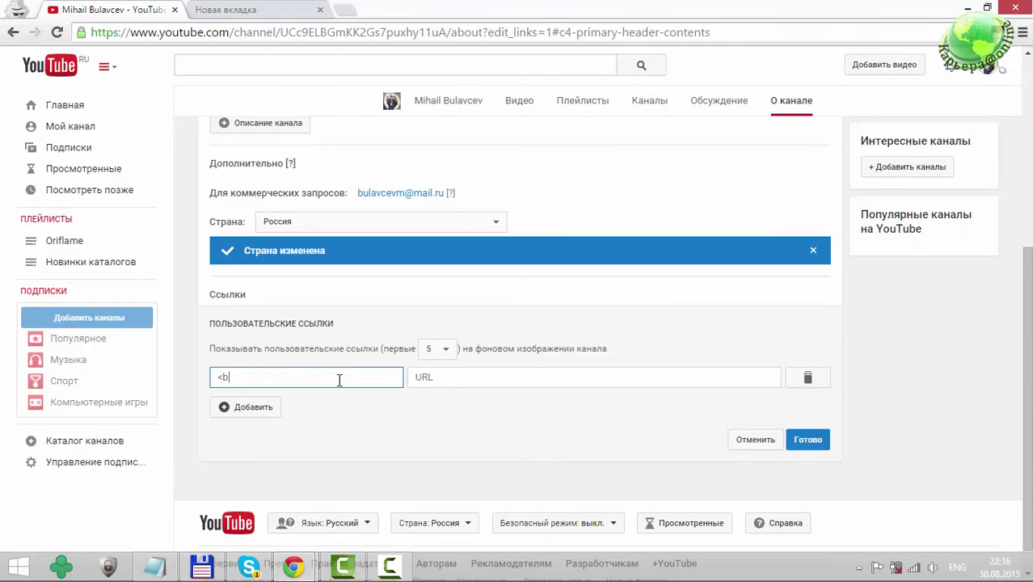
{"action": "type", "text": "py"}
{"action": "key", "text": "BackSpace"}
{"action": "key", "text": "BackSpace"}
{"action": "key", "text": "BackSpace"}
{"action": "key", "text": "BackSpace"}
{"action": "key", "text": "alt+shift"}
{"action": "type", "text": "Бизнес в интернете"}
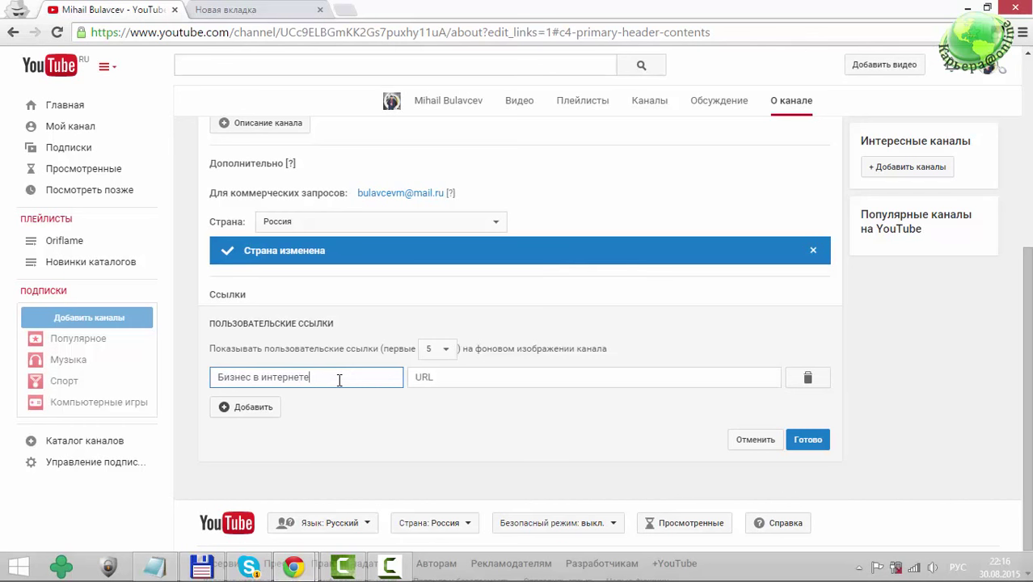
{"action": "key", "text": "Tab"}
{"action": "key", "text": "ctrl+v"}
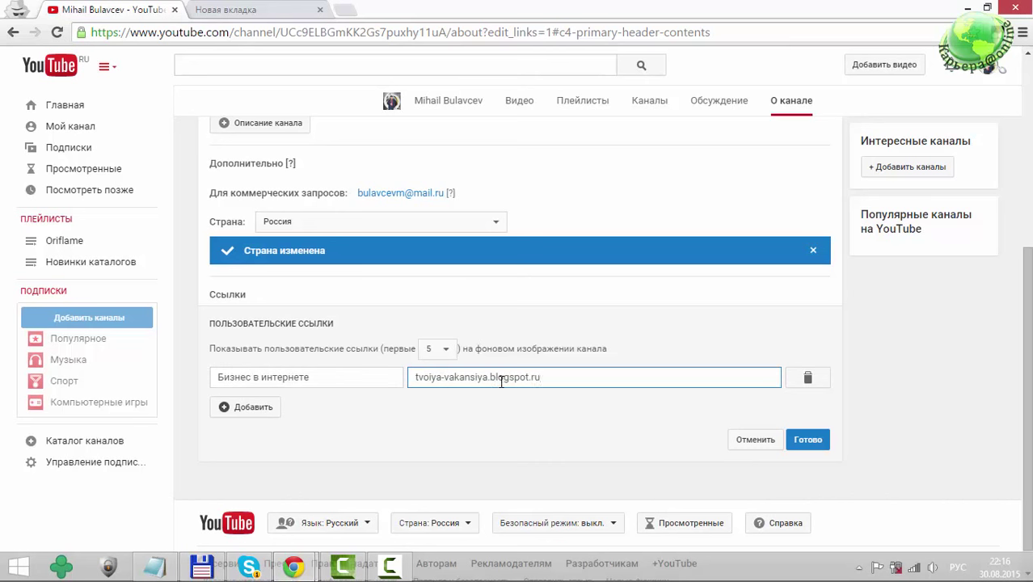
Add a second custom link row named 'Vkontakte'
{"action": "left_click", "coordinate": [257, 414]}
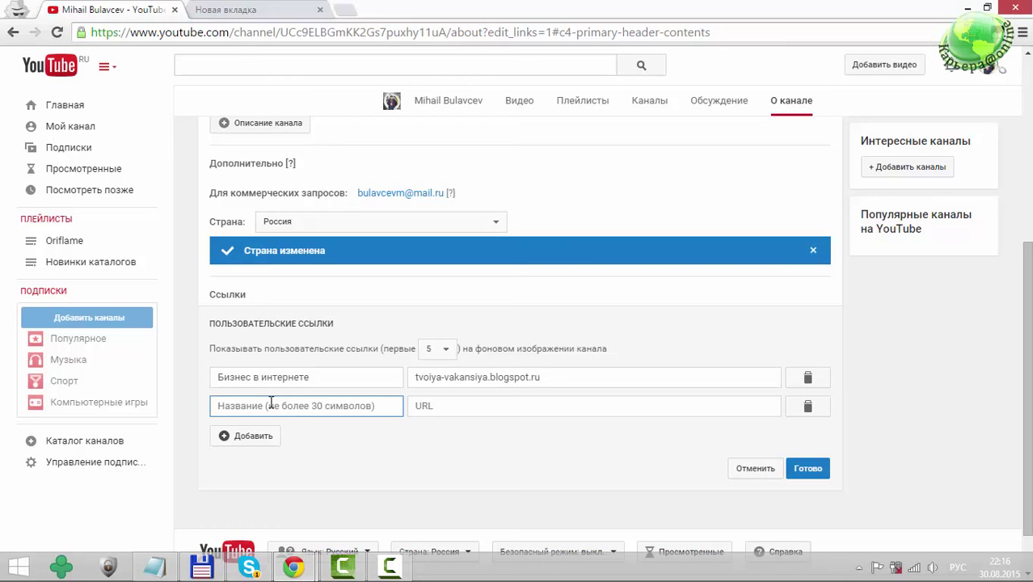
{"action": "type", "text": "M"}
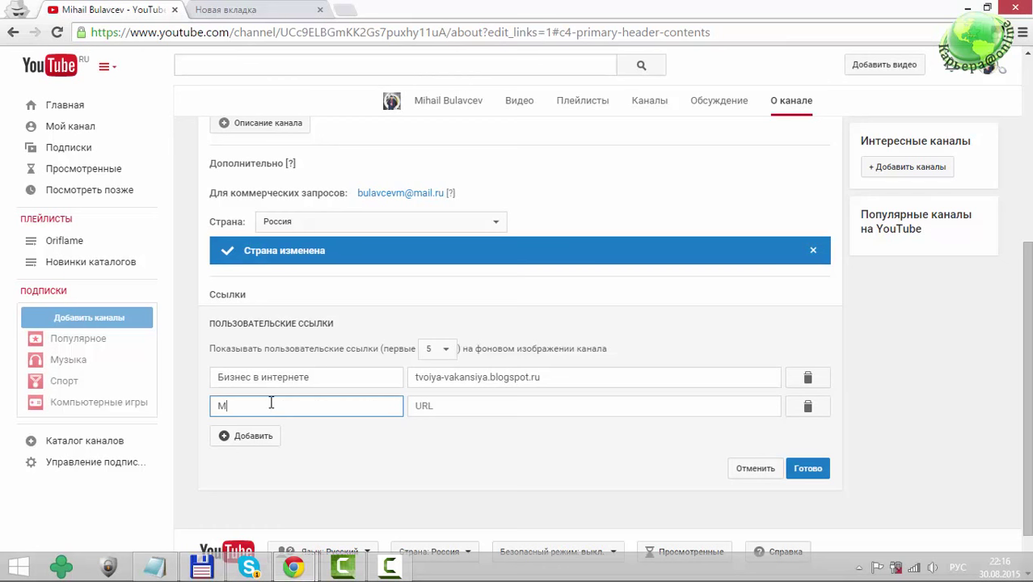
{"action": "key", "text": "BackSpace"}
{"action": "key", "text": "alt+shift"}
{"action": "type", "text": "Vkontakte"}
Copy the VK profile address from bookmarks, paste it as the Vkontakte URL, and add a third row
{"action": "key", "text": "alt+Tab"}
{"action": "key", "text": "alt+Tab"}
{"action": "key", "text": "alt+Tab"}
{"action": "key", "text": "alt+Tab"}
{"action": "key", "text": "alt+Tab"}
{"action": "key", "text": "alt+Tab"}
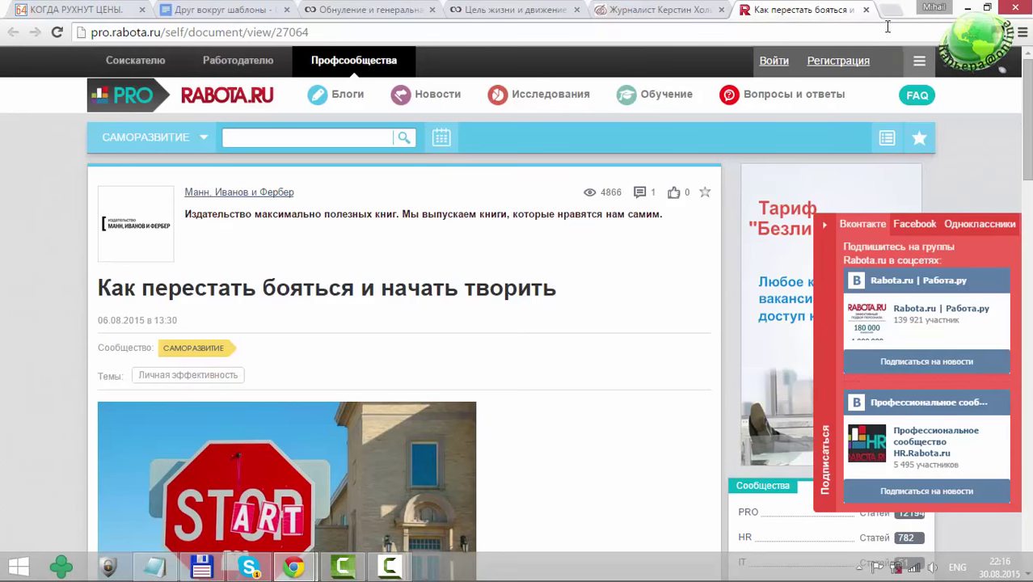
{"action": "left_click", "coordinate": [893, 11]}
{"action": "left_click", "coordinate": [10, 60]}
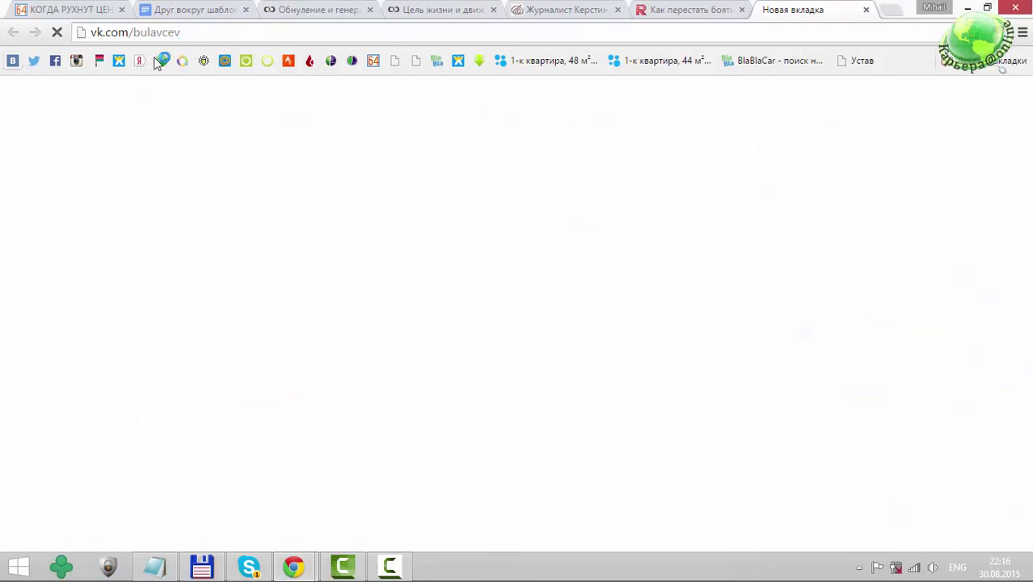
{"action": "left_click", "coordinate": [173, 27]}
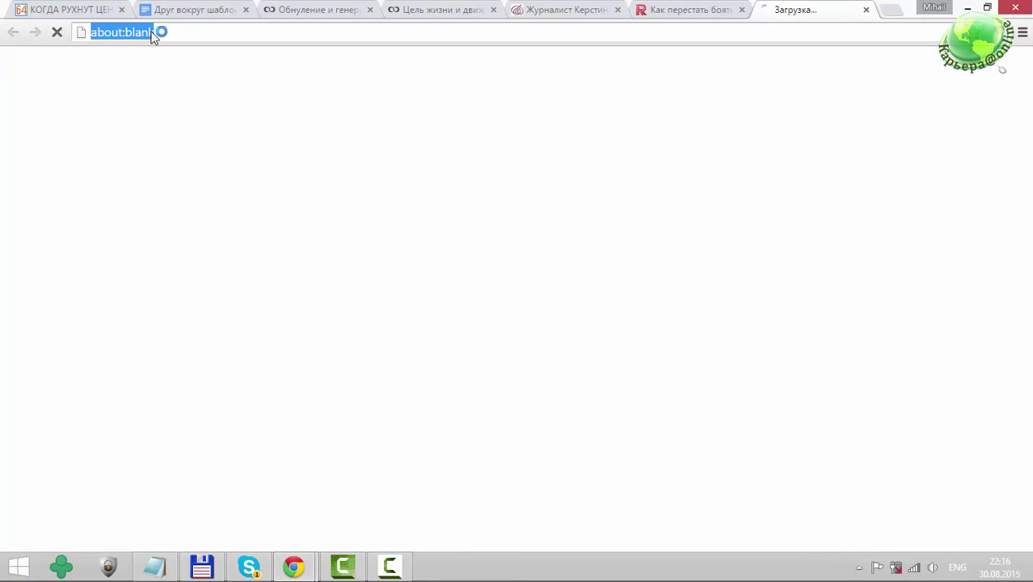
{"action": "left_click", "coordinate": [242, 33]}
{"action": "key", "text": "ctrl+c"}
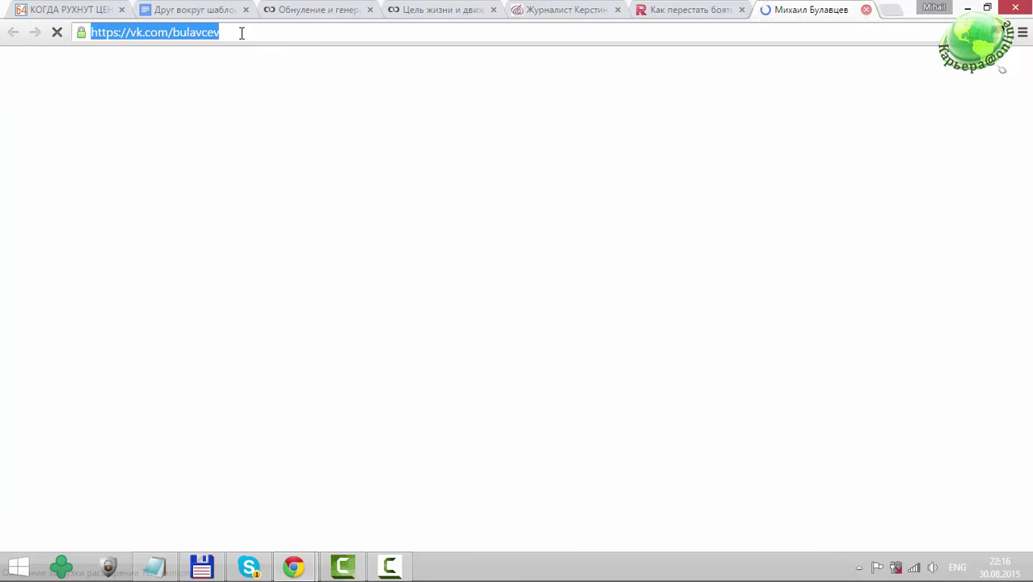
{"action": "key", "text": "ctrl+w"}
{"action": "key", "text": "alt+Tab"}
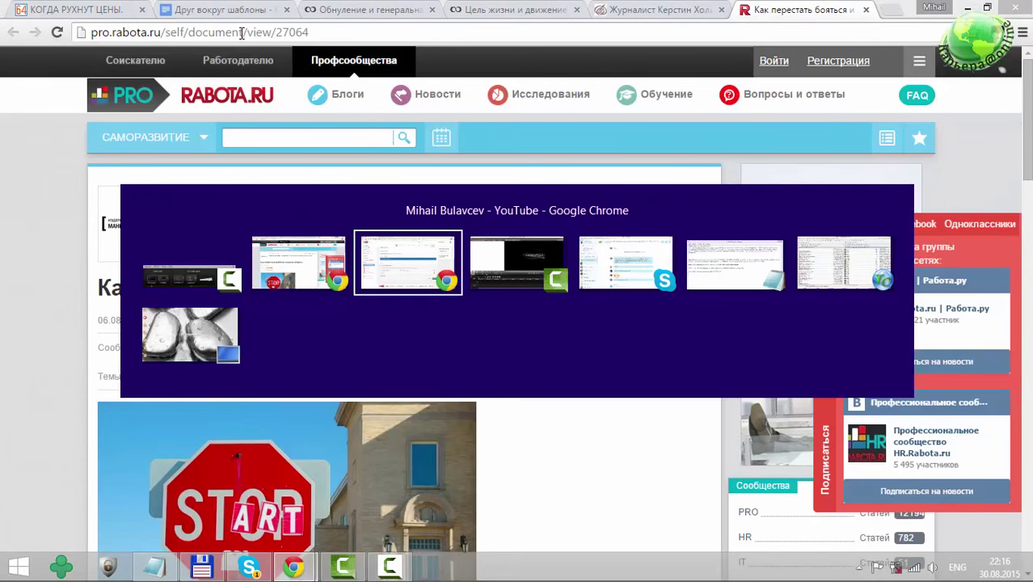
{"action": "key", "text": "Tab"}
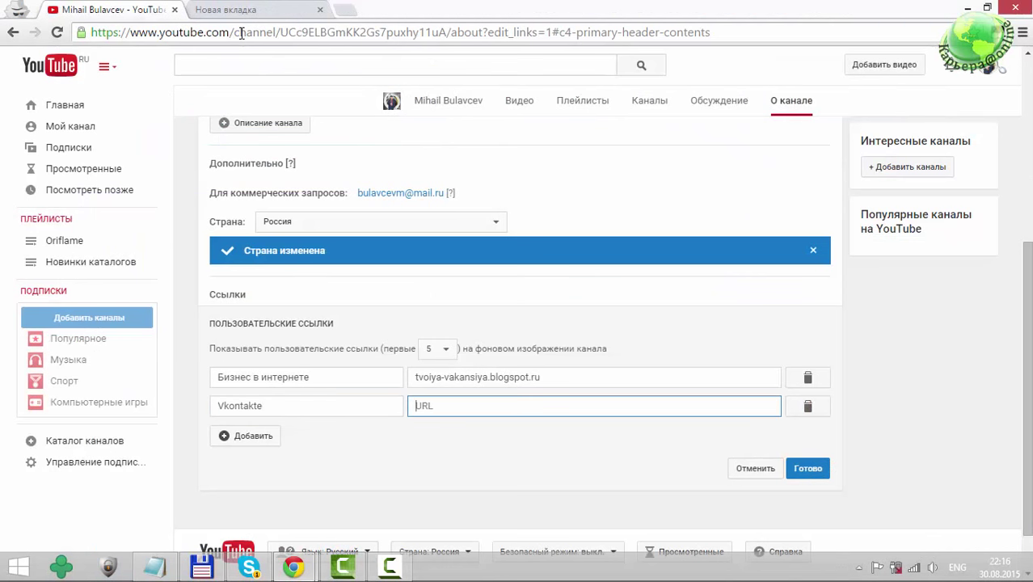
{"action": "key", "text": "ctrl+v"}
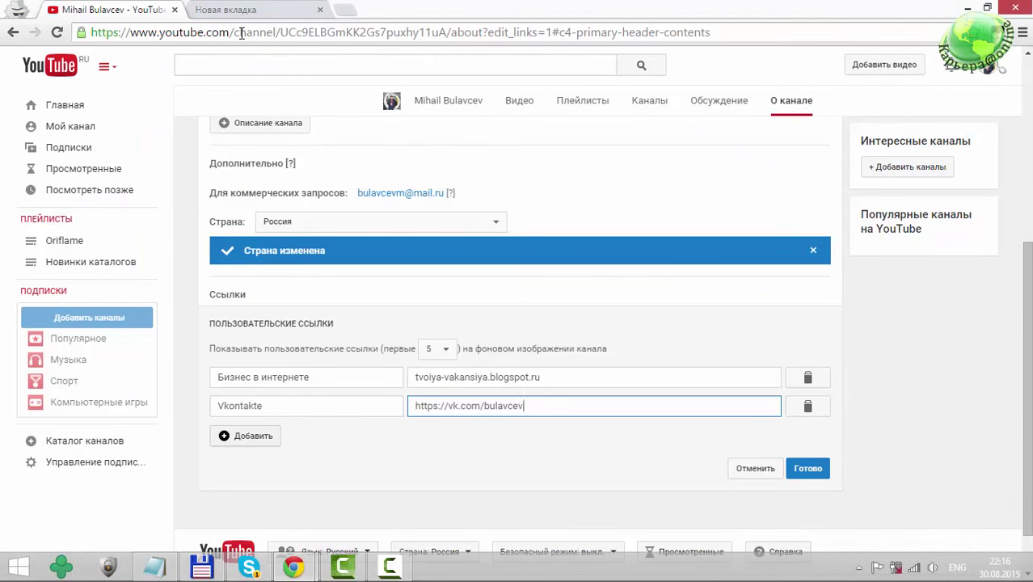
{"action": "key", "text": "Return"}
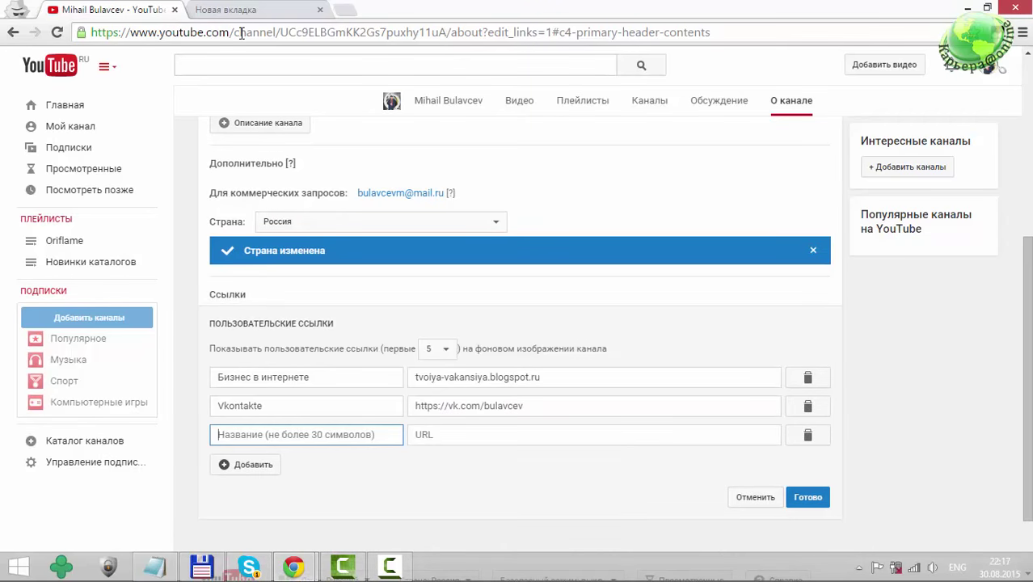
{"action": "key", "text": "alt+Tab"}
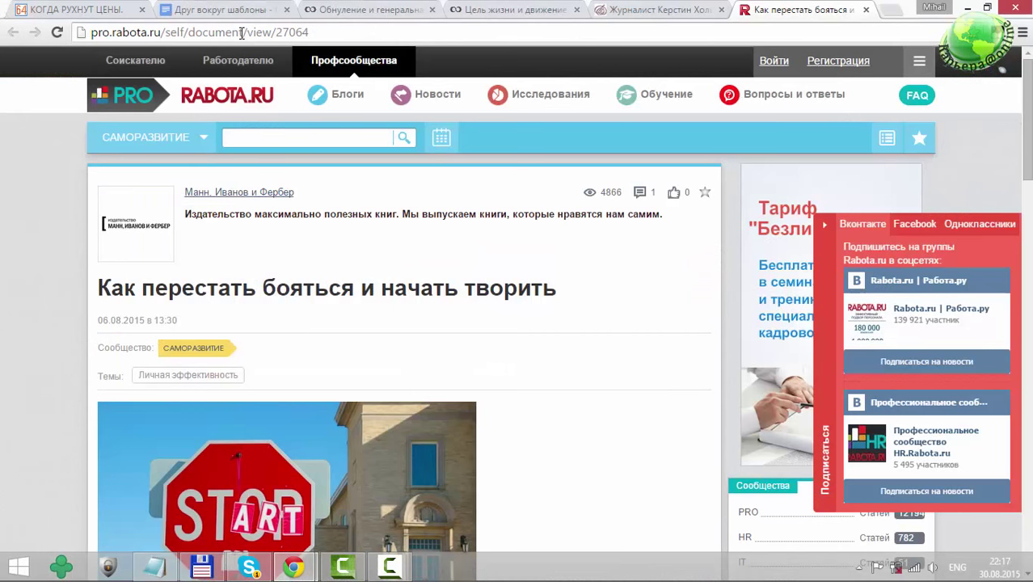
Copy the Facebook profile address and paste it as the third link's URL
{"action": "key", "text": "ctrl+t"}
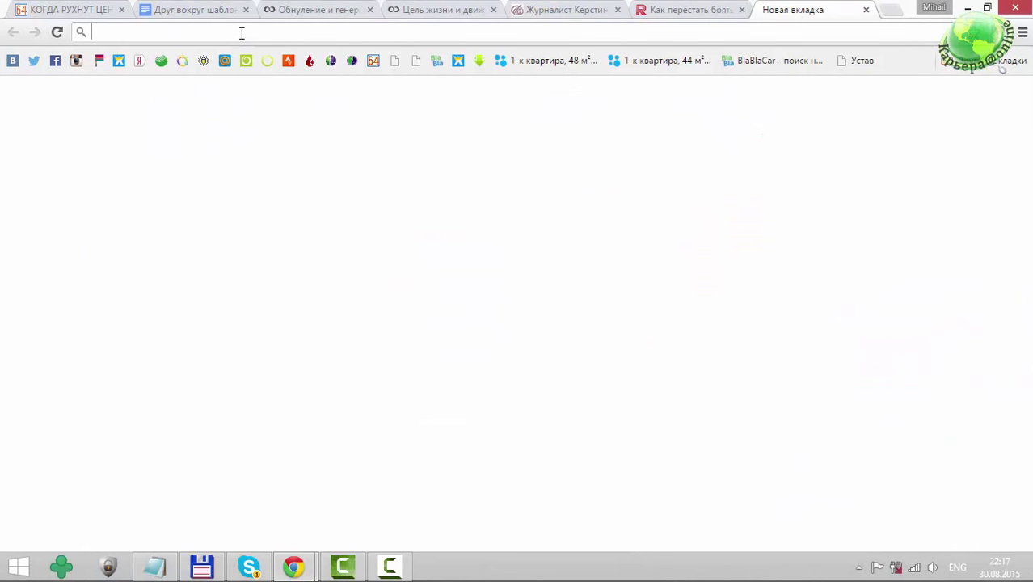
{"action": "key", "text": "ctrl+v"}
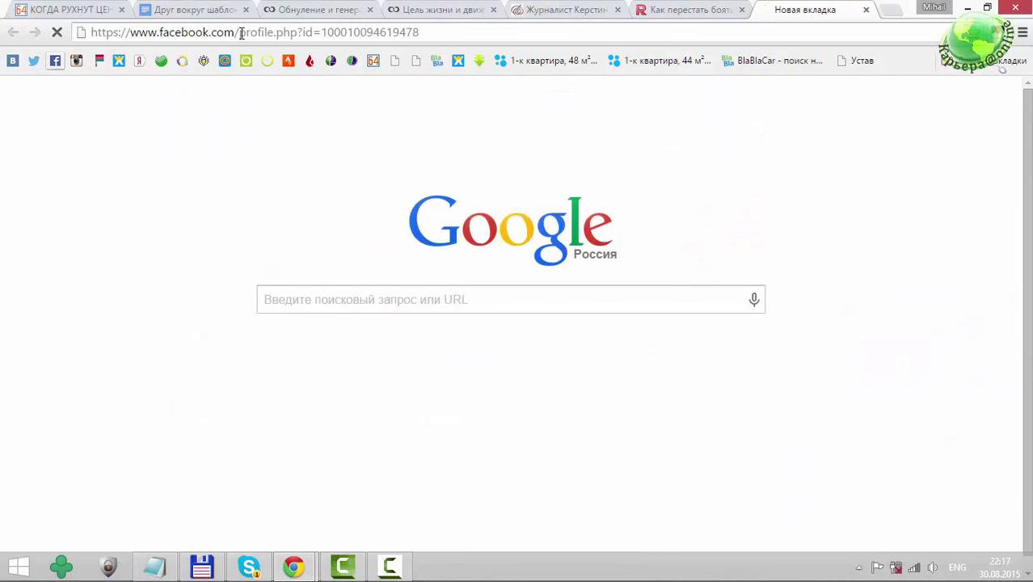
{"action": "key", "text": "Return"}
{"action": "left_click", "coordinate": [241, 33]}
{"action": "key", "text": "ctrl+c"}
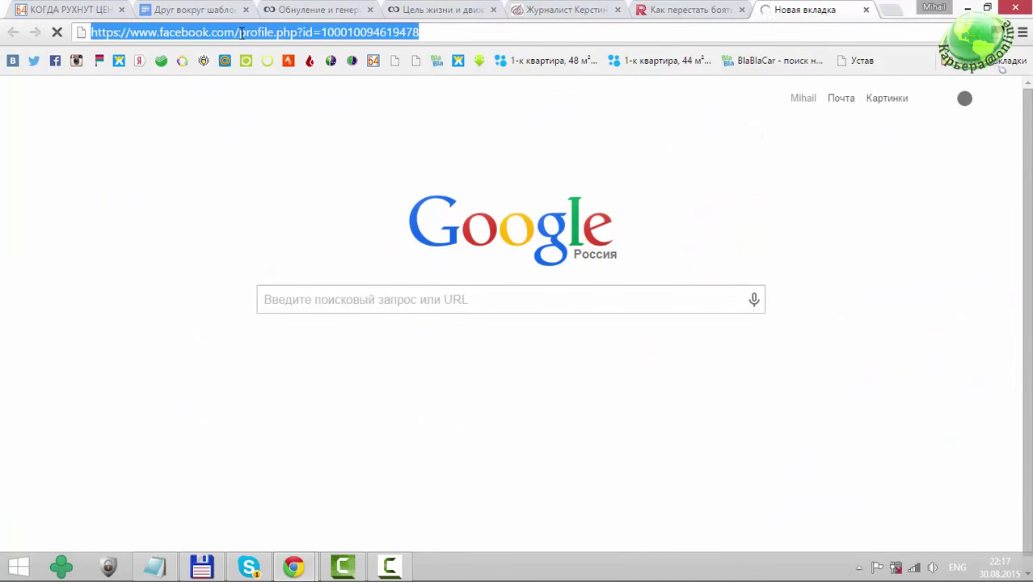
{"action": "key", "text": "ctrl+w"}
{"action": "key", "text": "alt+Tab"}
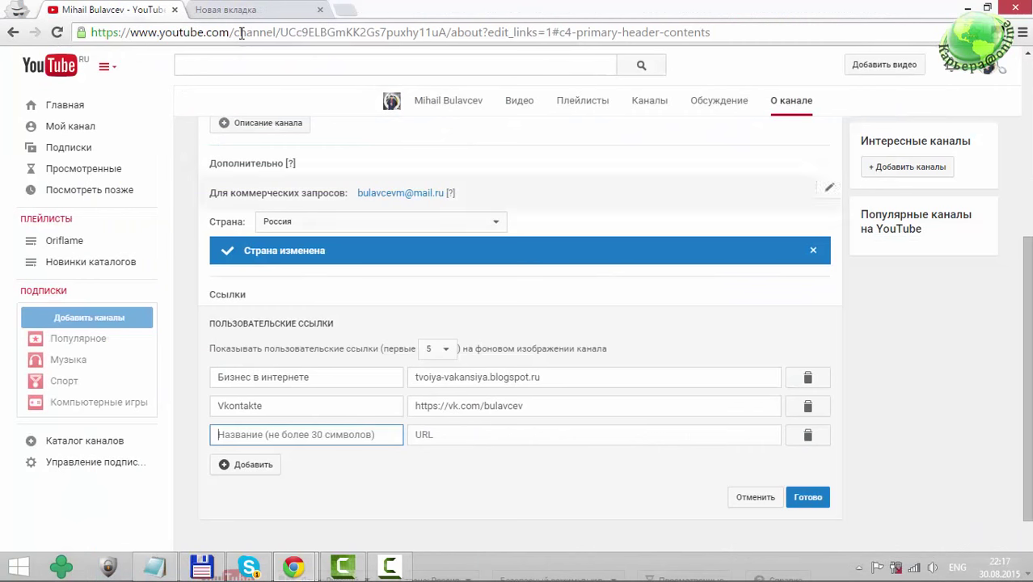
{"action": "key", "text": "Tab"}
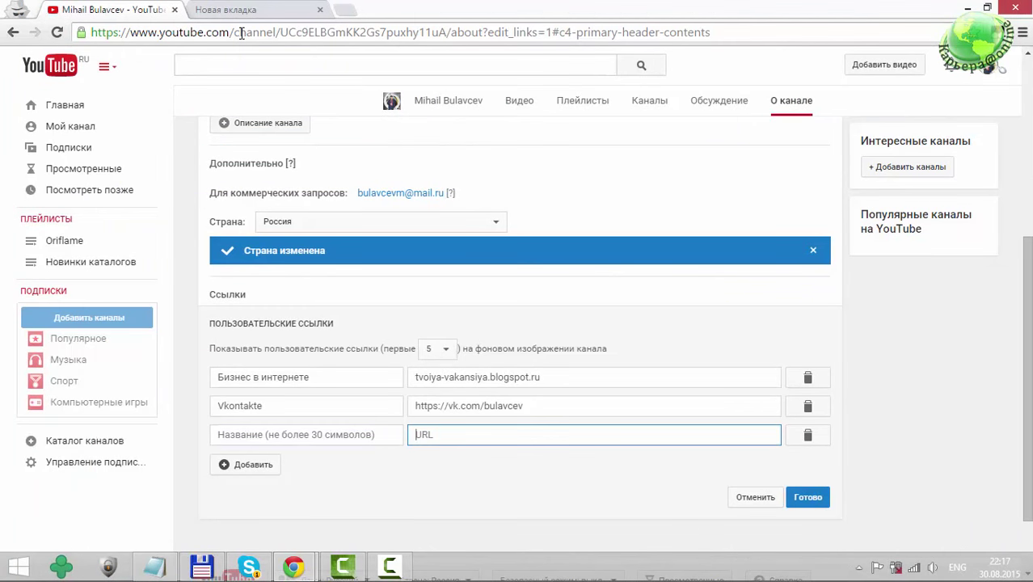
{"action": "key", "text": "ctrl+v"}
Name the third link 'facebook' and add another empty link row
{"action": "left_click_drag", "start_coordinate": [473, 434], "coordinate": [515, 434]}
{"action": "key", "text": "ctrl+c"}
{"action": "key", "text": "shift+Tab"}
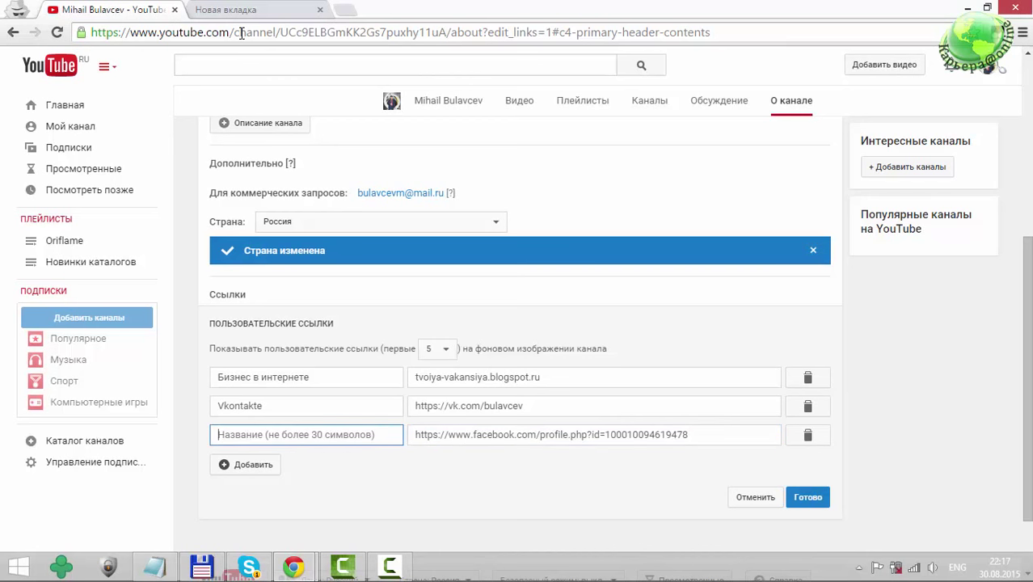
{"action": "key", "text": "ctrl+v"}
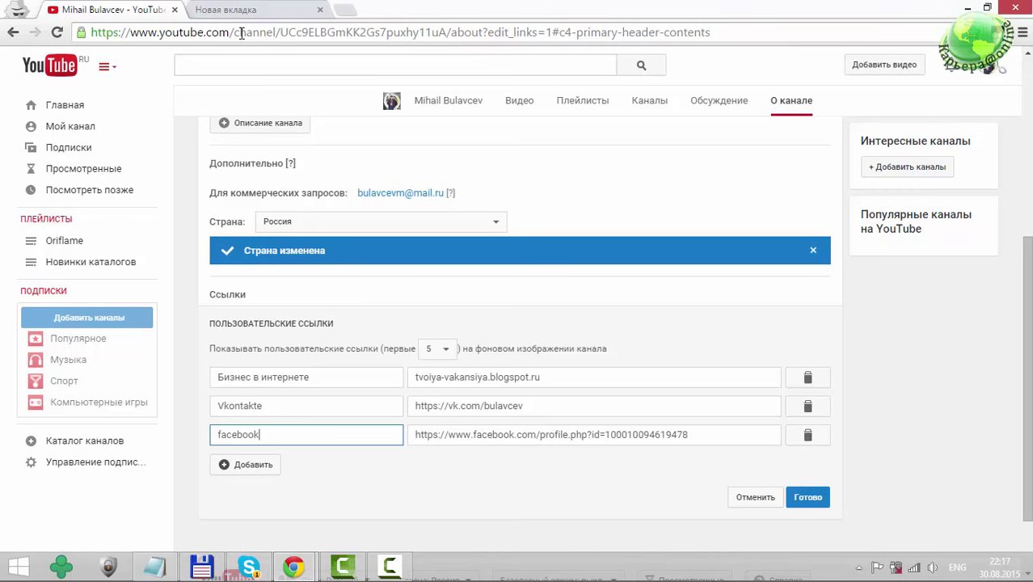
{"action": "left_click", "coordinate": [246, 464]}
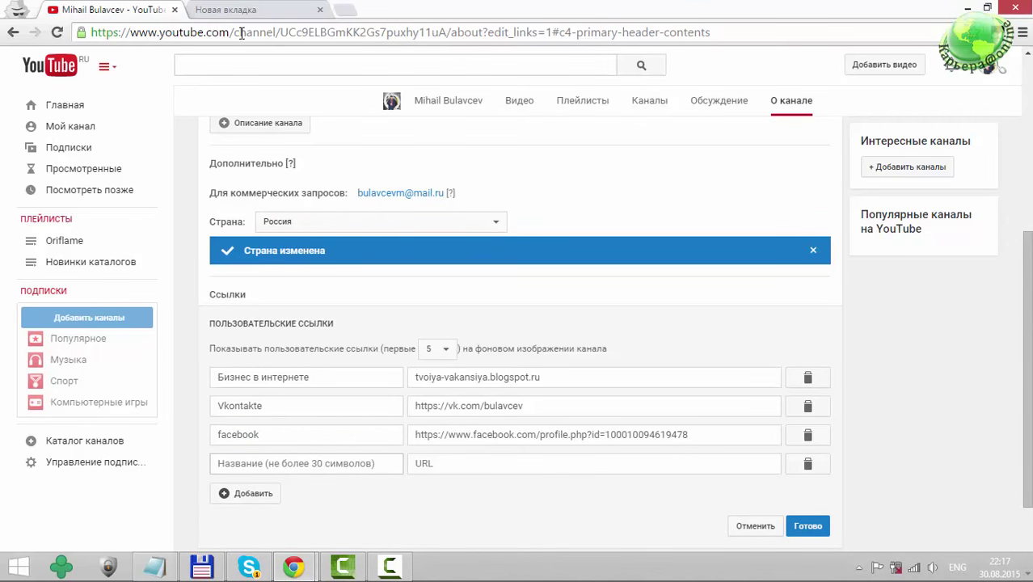
Copy the Twitter profile address and paste it as the fourth link's URL
{"action": "key", "text": "alt+Tab"}
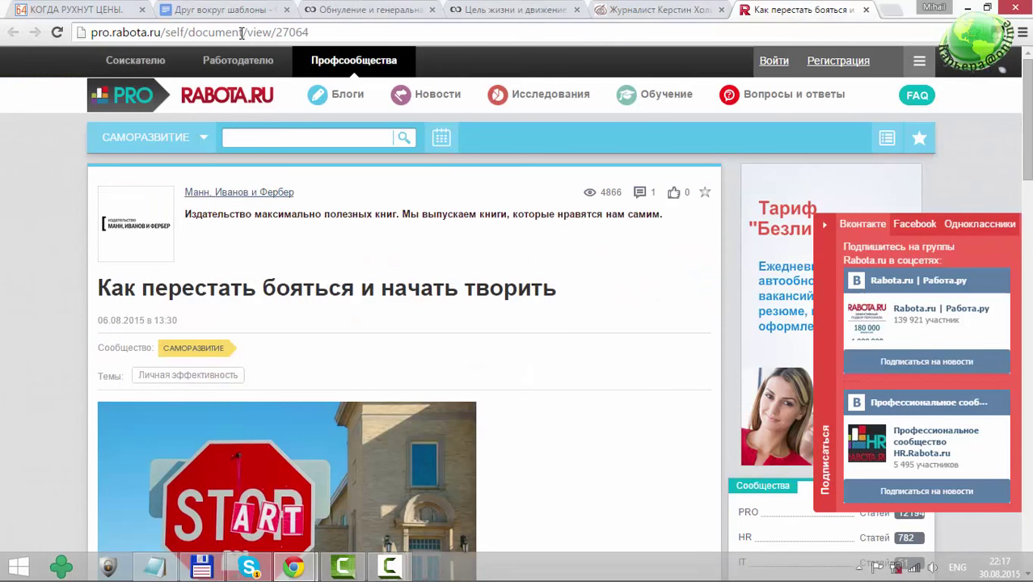
{"action": "key", "text": "ctrl+t"}
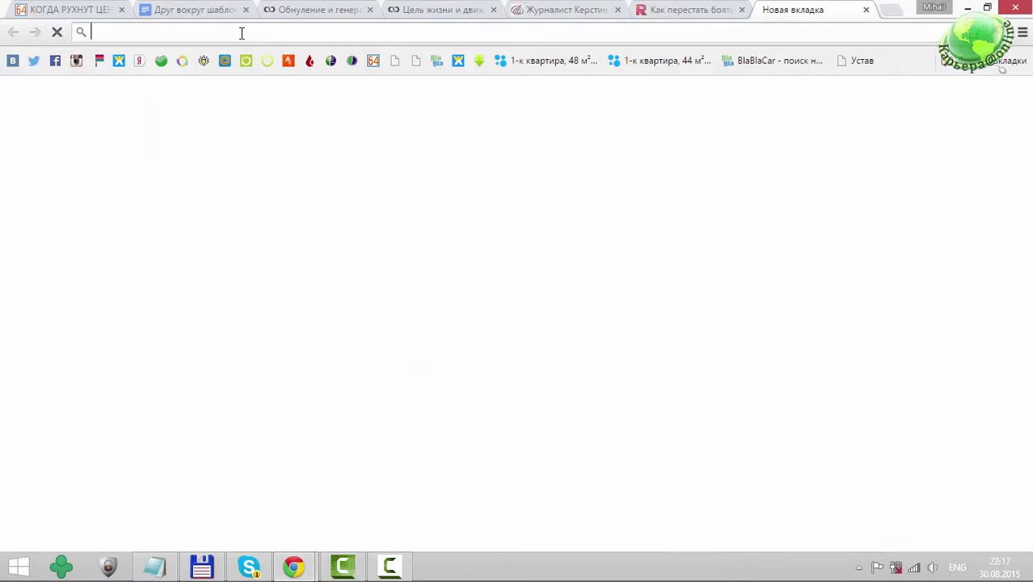
{"action": "type", "text": "https://twitter.com/Bulavcev_Mihail"}
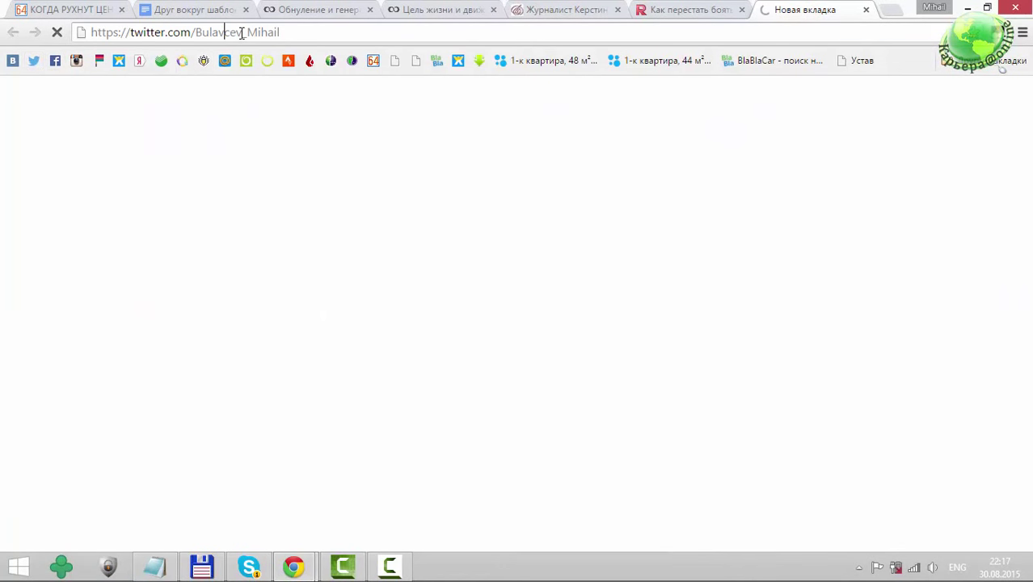
{"action": "key", "text": "Return"}
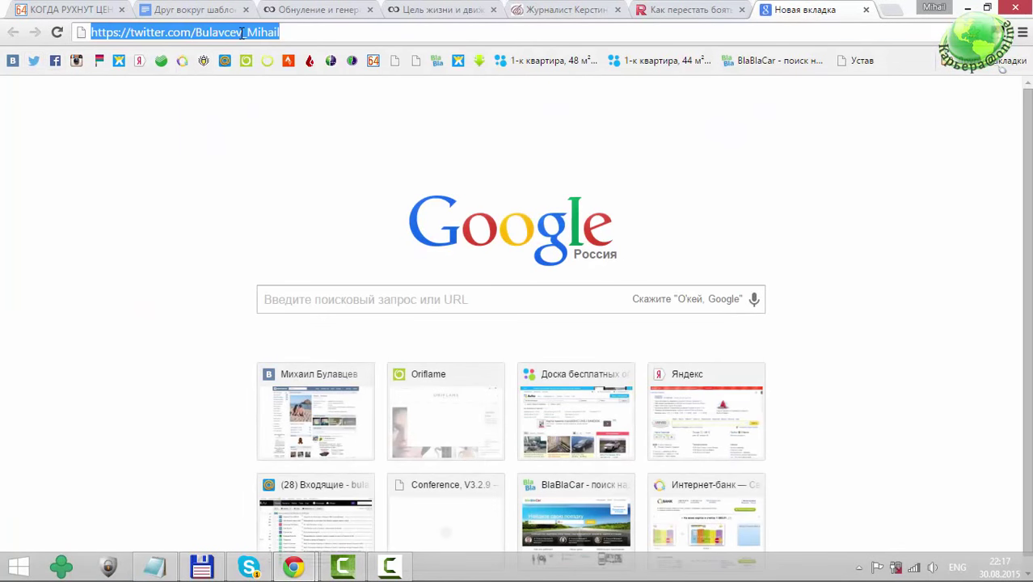
{"action": "key", "text": "ctrl+shift+Tab"}
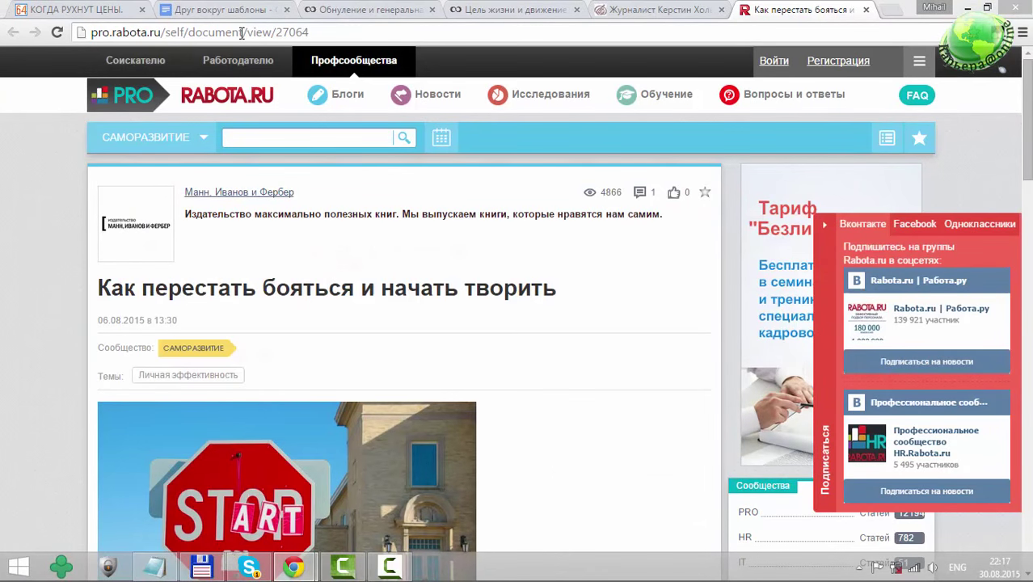
{"action": "key", "text": "alt+Tab"}
{"action": "key", "text": "Tab"}
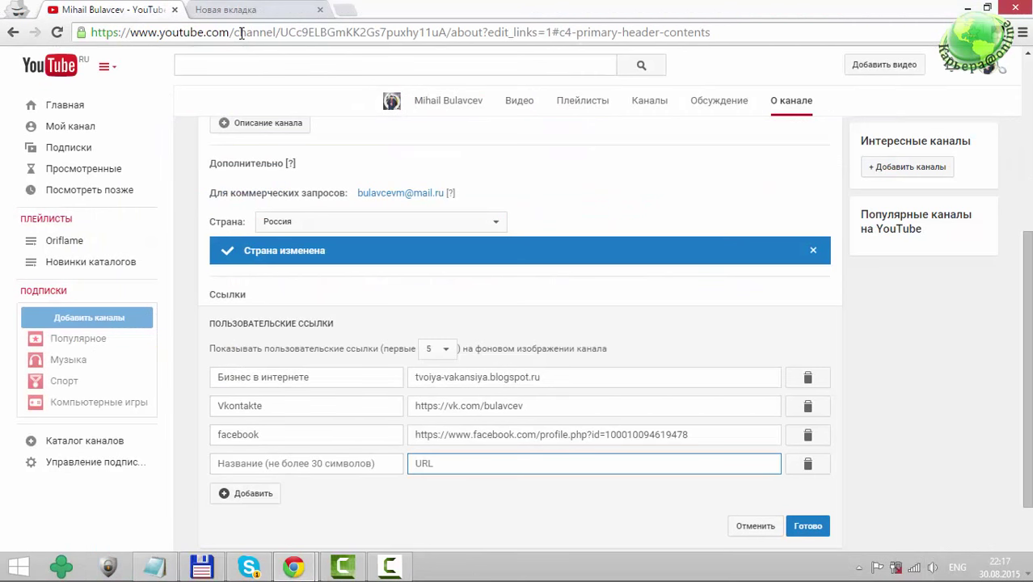
{"action": "type", "text": "https://twitter.com/Bulavcev_Mihail"}
Name the fourth link 'twitter' and add another blank link row
{"action": "key", "text": "shift+Left"}
{"action": "key", "text": "shift+Left"}
{"action": "key", "text": "shift+Left"}
{"action": "key", "text": "shift+Left"}
{"action": "key", "text": "shift+Left"}
{"action": "key", "text": "shift+Left"}
{"action": "key", "text": "shift+Left"}
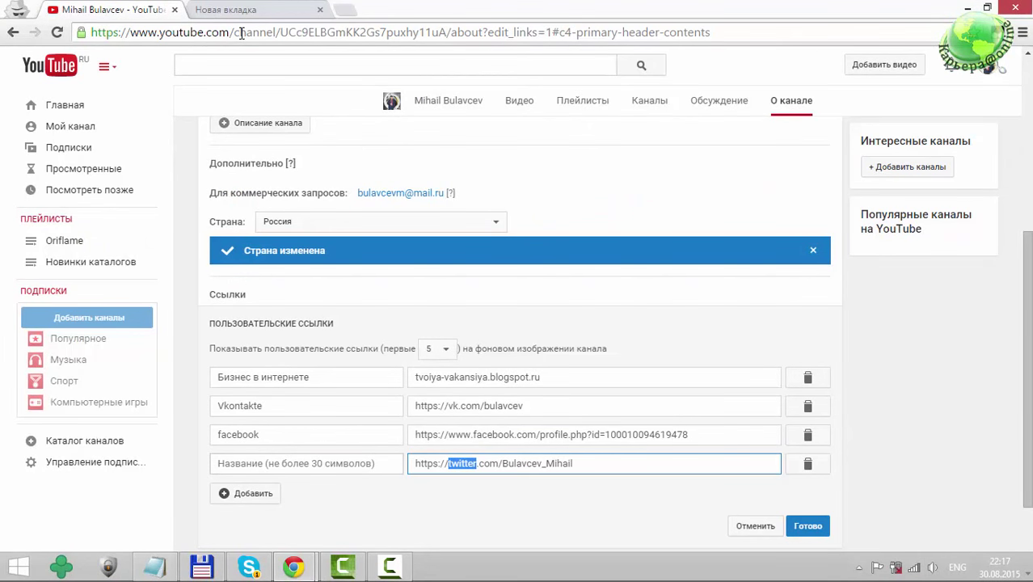
{"action": "key", "text": "ctrl+c"}
{"action": "key", "text": "shift+Tab"}
{"action": "key", "text": "ctrl+v"}
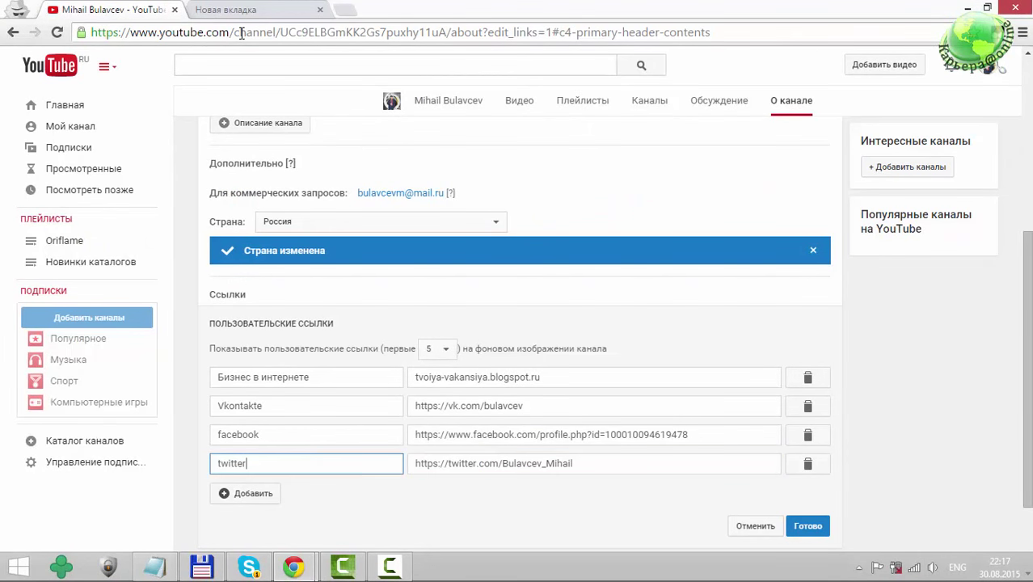
{"action": "key", "text": "Tab"}
{"action": "key", "text": "Tab"}
{"action": "key", "text": "Tab"}
{"action": "key", "text": "Return"}
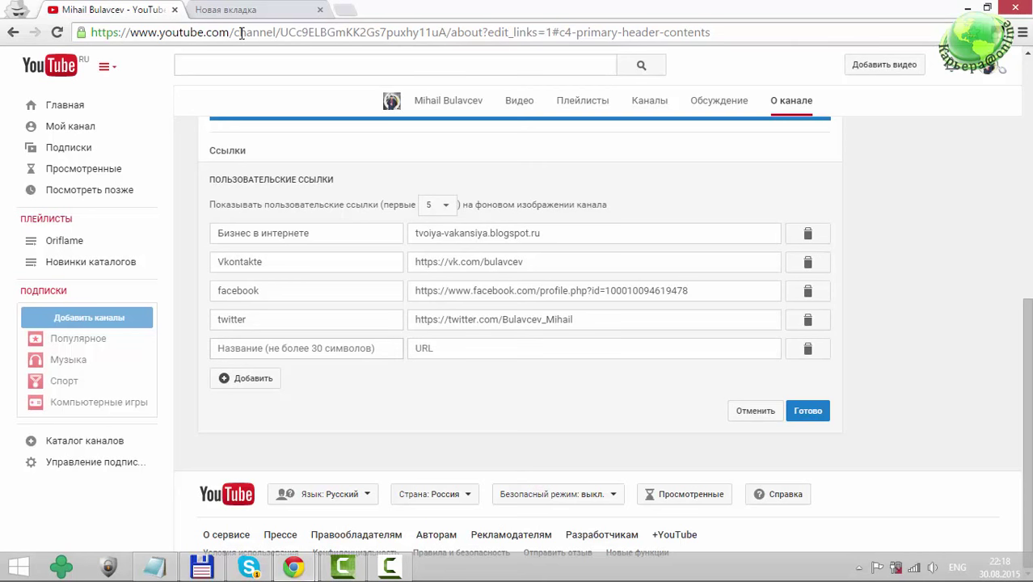
Add four extra empty rows below the custom links
{"action": "key", "text": "Tab"}
{"action": "key", "text": "Tab"}
{"action": "key", "text": "Tab"}
{"action": "key", "text": "Return"}
{"action": "key", "text": "Tab"}
{"action": "key", "text": "Tab"}
{"action": "key", "text": "Tab"}
{"action": "key", "text": "Return"}
{"action": "key", "text": "Tab"}
{"action": "key", "text": "Tab"}
{"action": "key", "text": "Tab"}
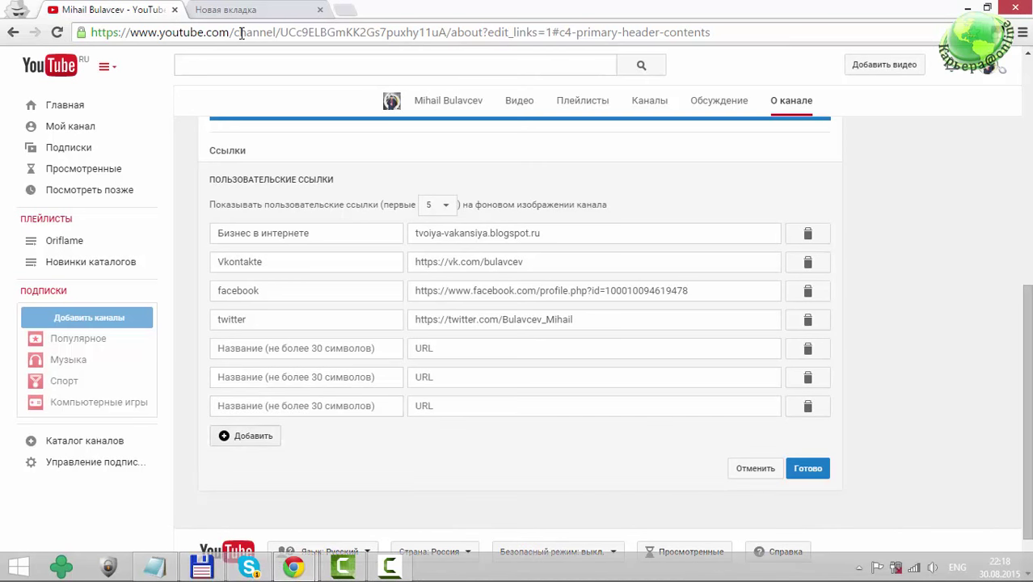
{"action": "key", "text": "Return"}
{"action": "key", "text": "Tab"}
{"action": "key", "text": "Tab"}
{"action": "key", "text": "Tab"}
{"action": "key", "text": "Return"}
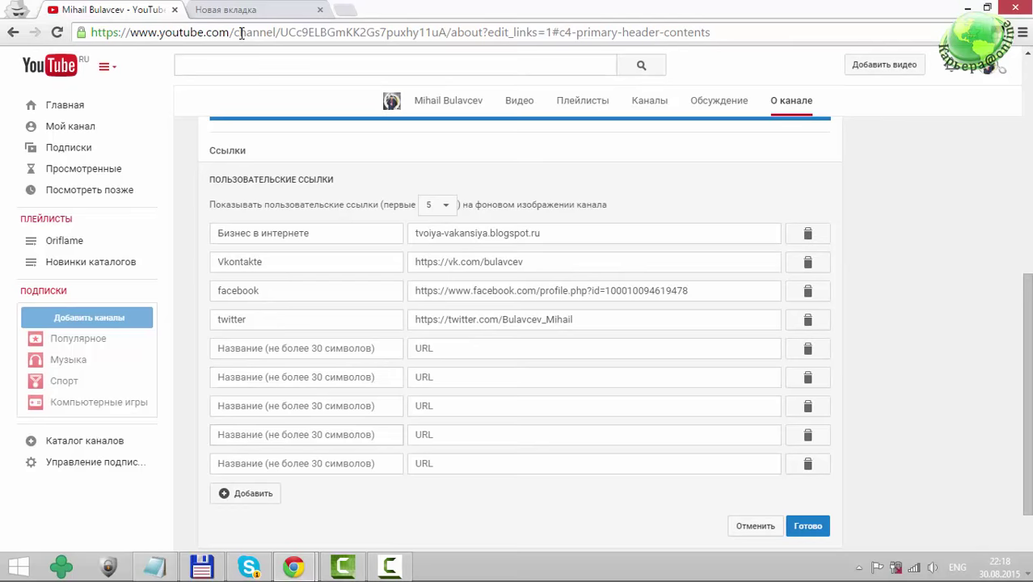
Delete the surplus empty link row and save the Бизнес в интернете, VK, Facebook and Twitter links
{"action": "key", "text": "shift+Tab"}
{"action": "key", "text": "shift+Tab"}
{"action": "key", "text": "shift+Tab"}
{"action": "key", "text": "shift+Tab"}
{"action": "key", "text": "shift+Tab"}
{"action": "key", "text": "shift+Tab"}
{"action": "key", "text": "shift+Tab"}
{"action": "key", "text": "shift+Tab"}
{"action": "key", "text": "shift+Tab"}
{"action": "key", "text": "Tab"}
{"action": "key", "text": "Tab"}
{"action": "key", "text": "Tab"}
{"action": "key", "text": "Tab"}
{"action": "key", "text": "Tab"}
{"action": "key", "text": "Tab"}
{"action": "key", "text": "Tab"}
{"action": "key", "text": "Tab"}
{"action": "key", "text": "Tab"}
{"action": "key", "text": "Tab"}
{"action": "key", "text": "Tab"}
{"action": "key", "text": "Tab"}
{"action": "key", "text": "Tab"}
{"action": "key", "text": "Tab"}
{"action": "key", "text": "Return"}
{"action": "key", "text": "Return"}
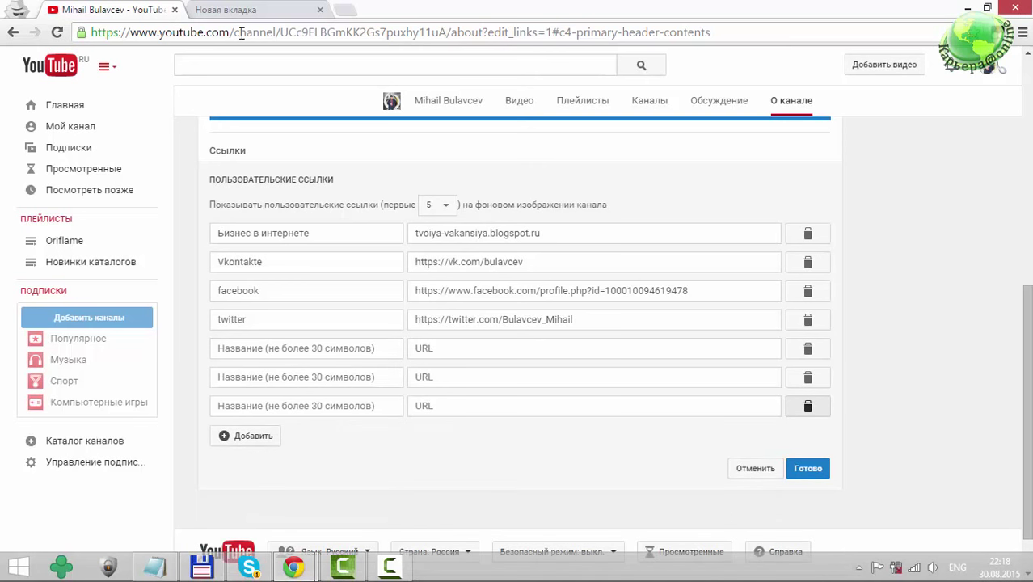
{"action": "key", "text": "Return"}
{"action": "key", "text": "Return"}
{"action": "key", "text": "Return"}
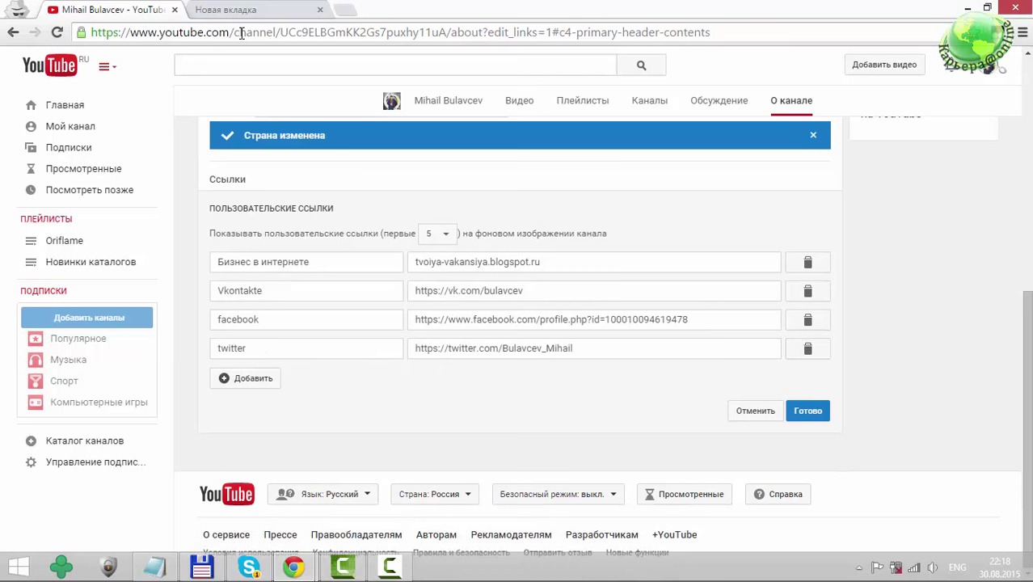
{"action": "key", "text": "Return"}
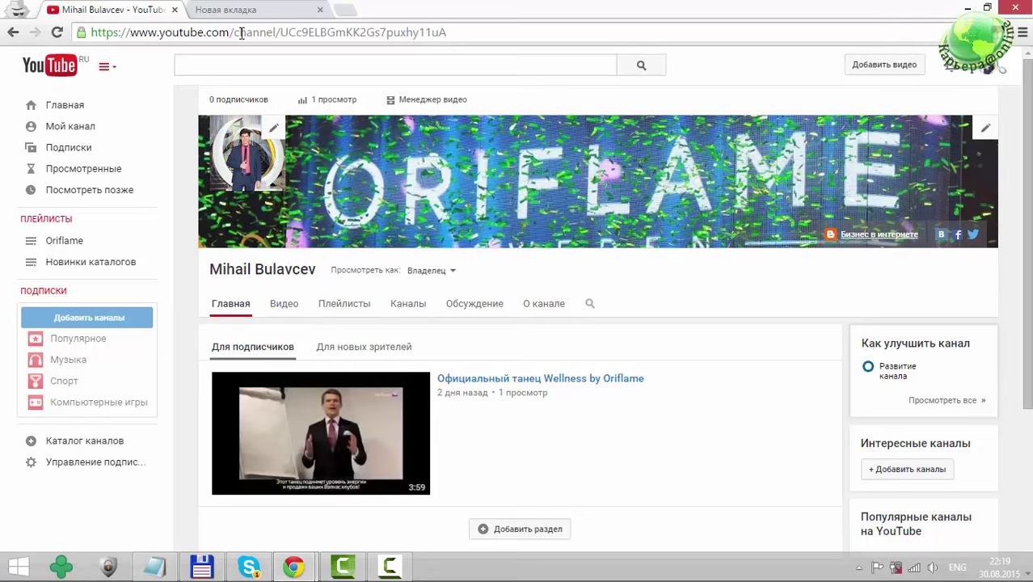
{"action": "left_click", "coordinate": [879, 234]}
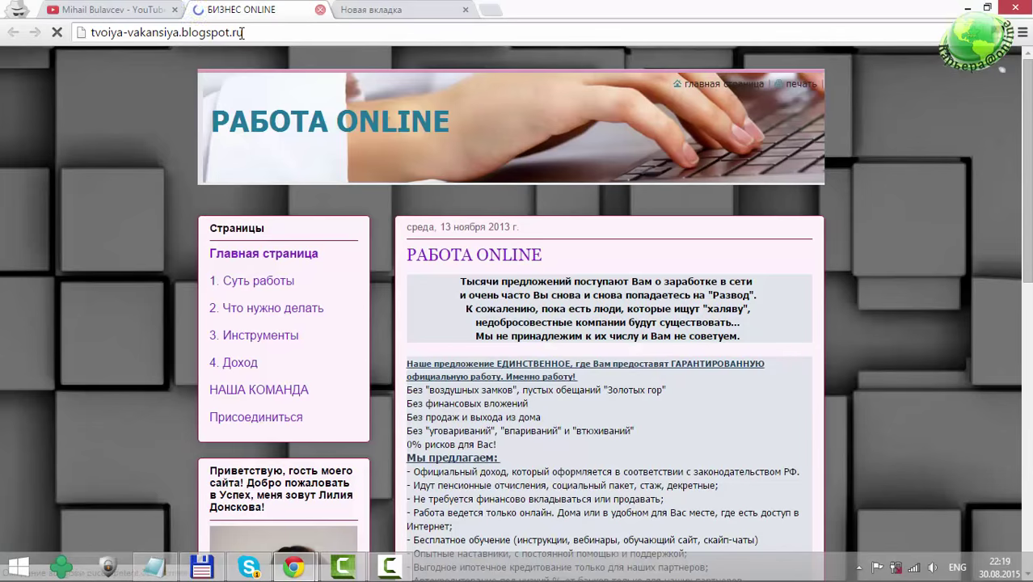
{"action": "key", "text": "ctrl+w"}
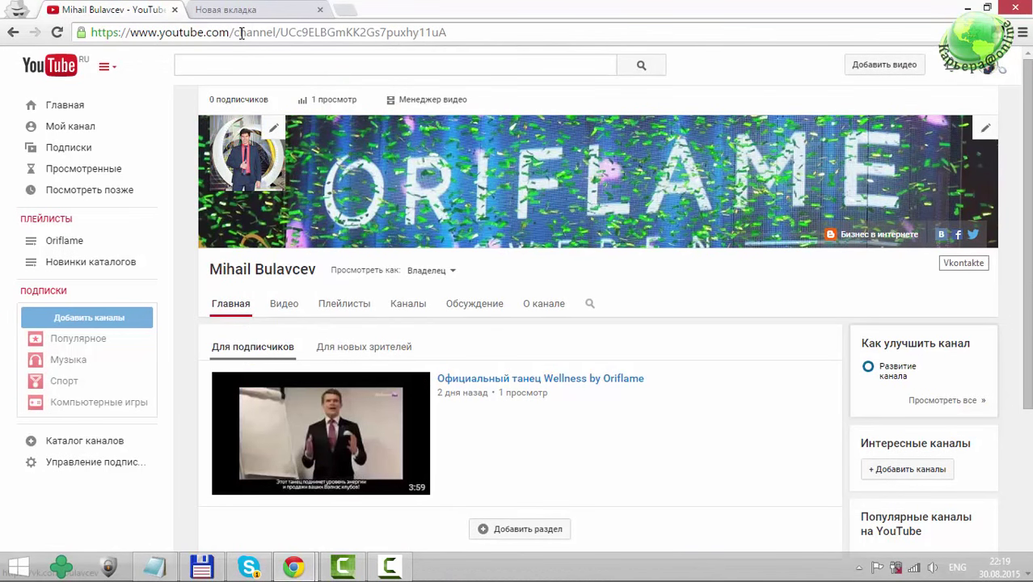
{"action": "key", "text": "Return"}
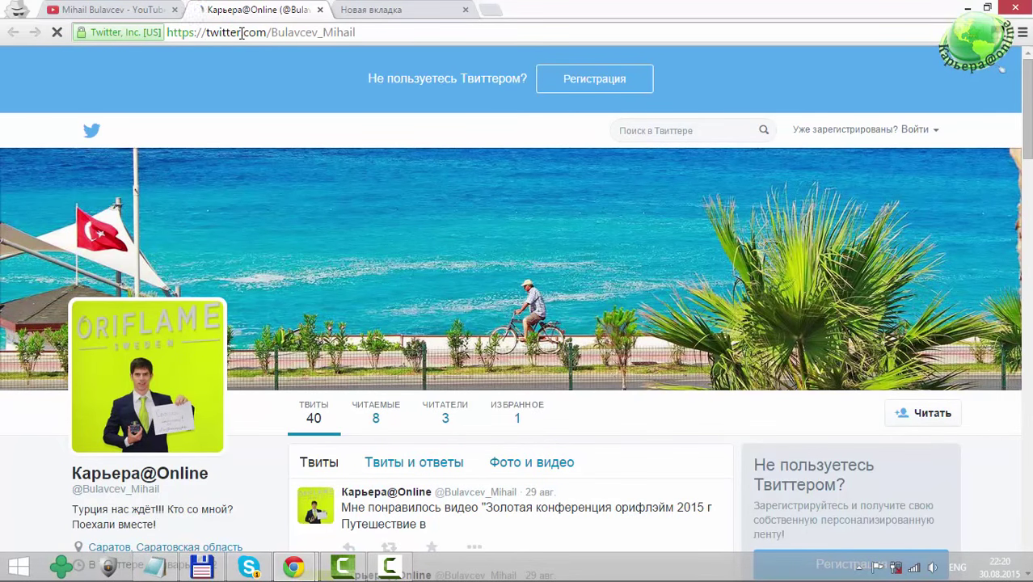
{"action": "key", "text": "ctrl+w"}
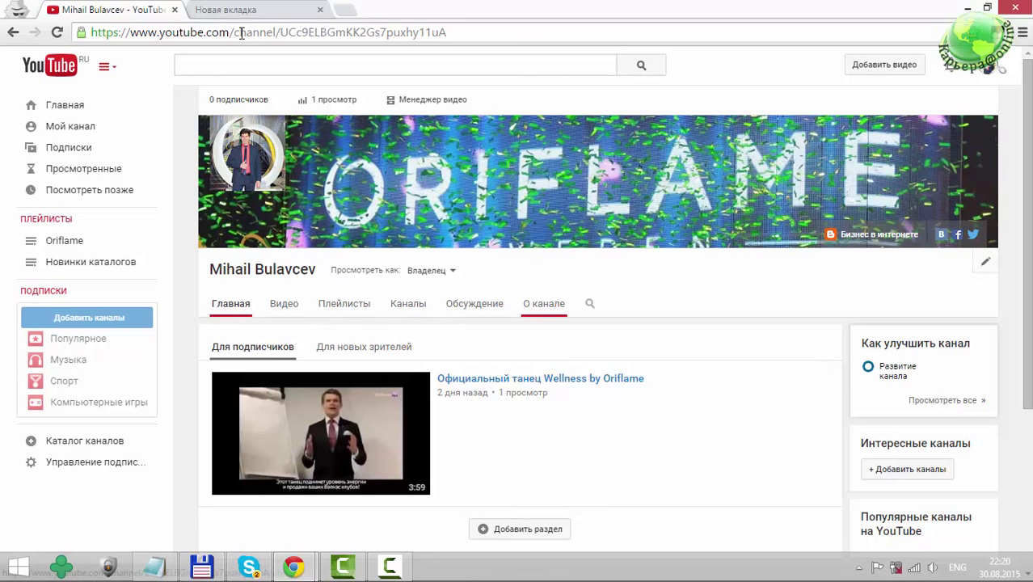
{"action": "left_click", "coordinate": [544, 303]}
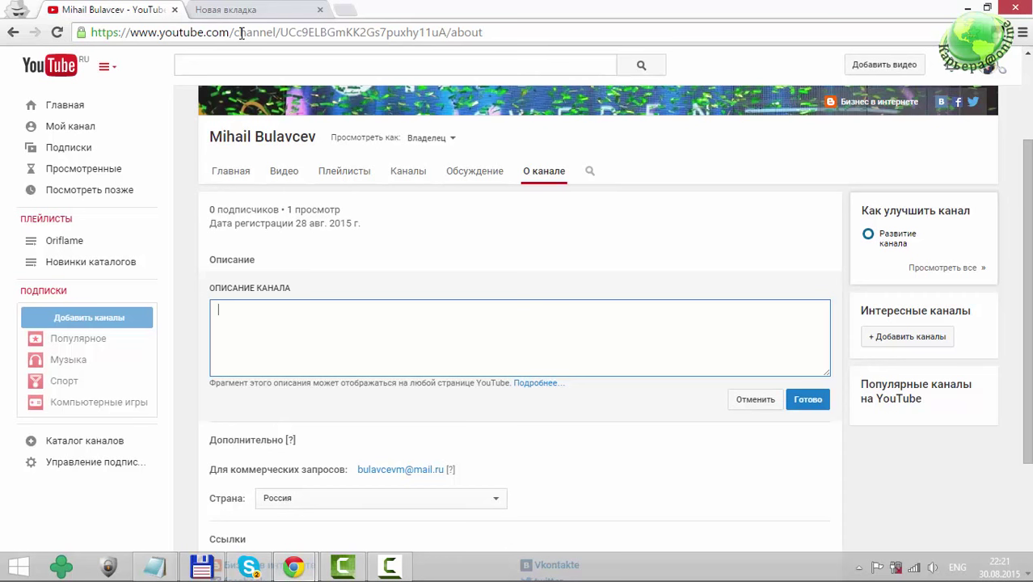
Paste "Приветствую Вас!" into Описание канала, save it, then select the saved description text
{"action": "key", "text": "ctrl+v"}
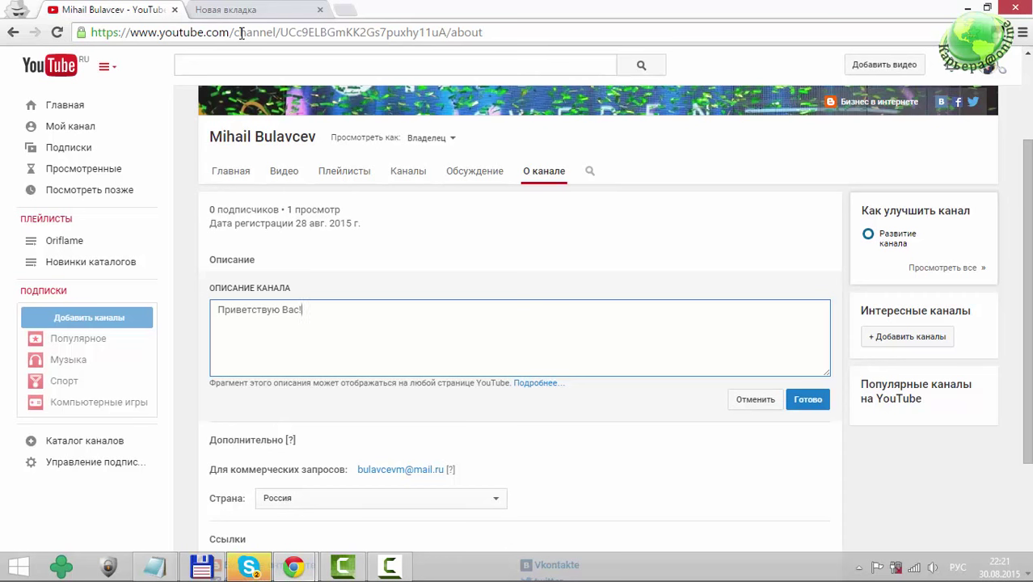
{"action": "key", "text": "Tab"}
{"action": "key", "text": "Return"}
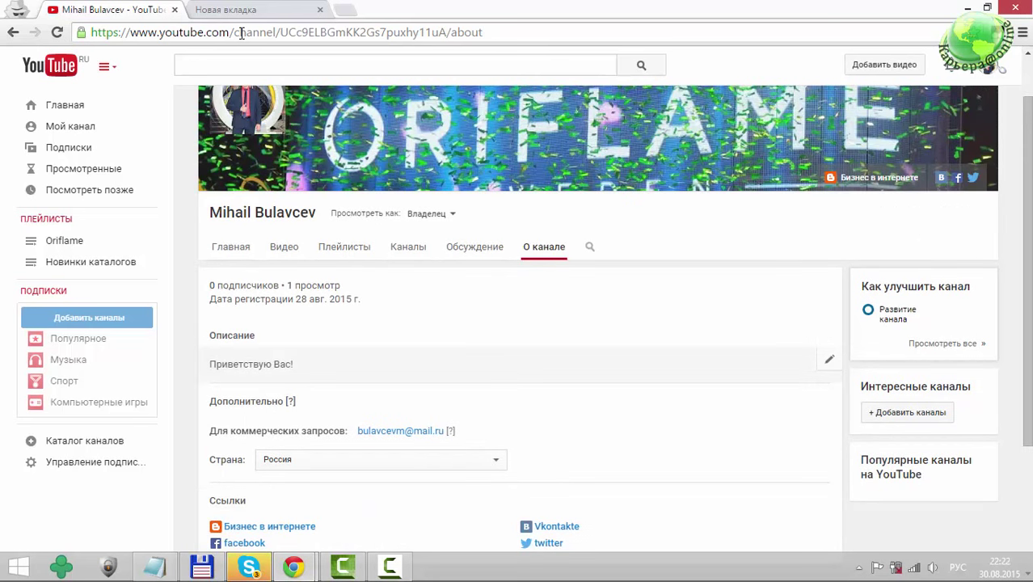
{"action": "key", "text": "shift+Left"}
{"action": "key", "text": "shift+Left"}
{"action": "key", "text": "shift+Left"}
{"action": "key", "text": "shift+Left"}
{"action": "key", "text": "shift+Left"}
{"action": "key", "text": "shift+Left"}
{"action": "key", "text": "shift+Left"}
{"action": "key", "text": "shift+Left"}
{"action": "key", "text": "shift+Left"}
{"action": "key", "text": "shift+Left"}
{"action": "key", "text": "shift+Left"}
{"action": "key", "text": "shift+Left"}
{"action": "key", "text": "shift+Left"}
{"action": "key", "text": "shift+Left"}
{"action": "key", "text": "shift+Left"}
{"action": "key", "text": "shift+Left"}
{"action": "key", "text": "shift+Up"}
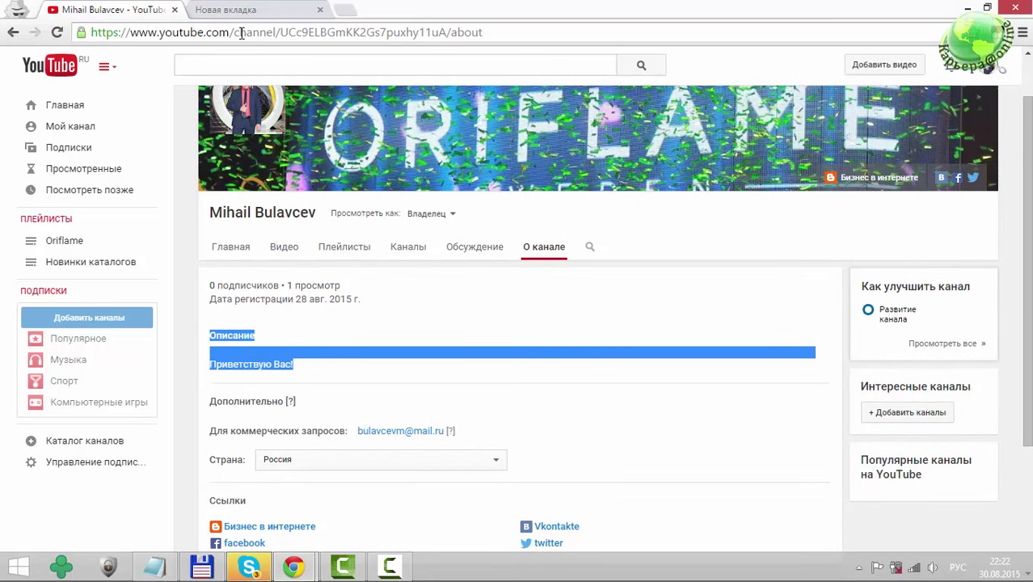